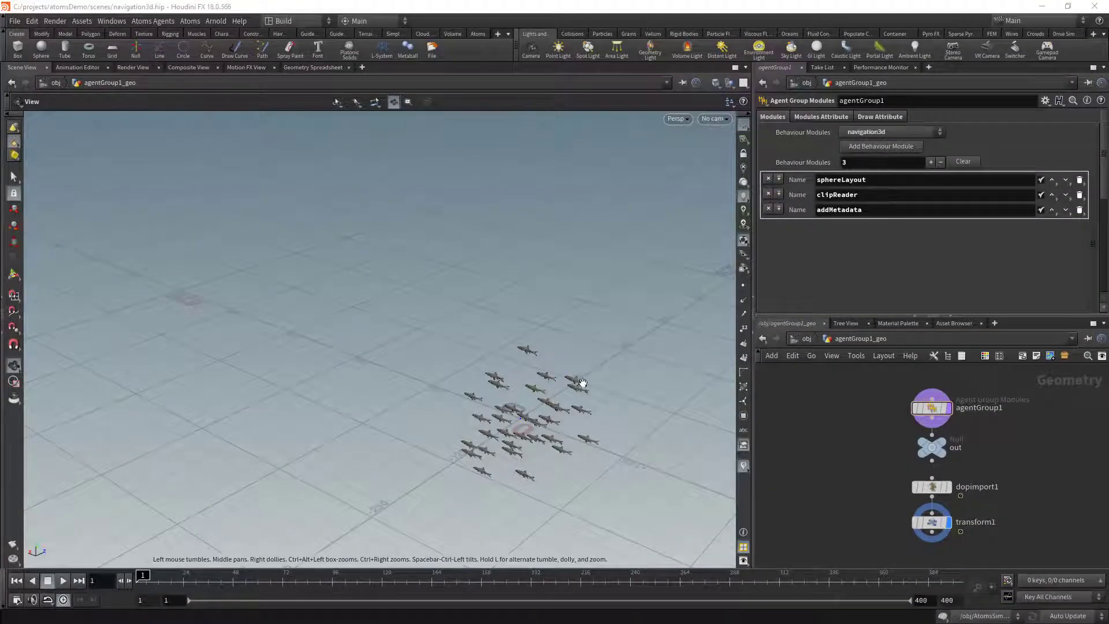
Play back the fish agents' simulation, stop it and return to the first frame
left_click(63, 580)
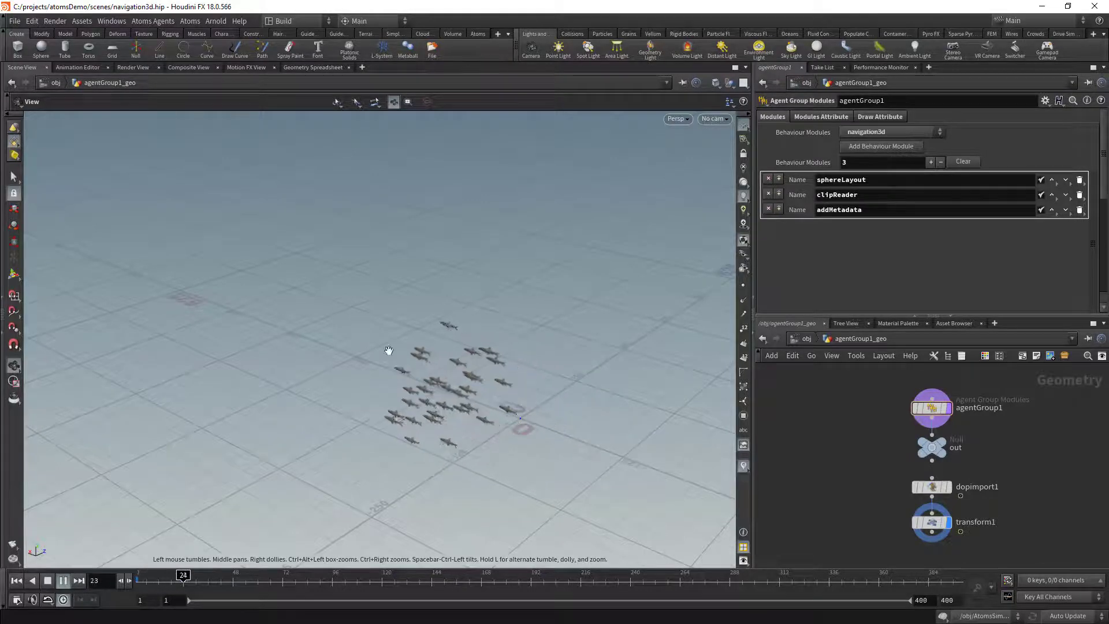
left_click(63, 581)
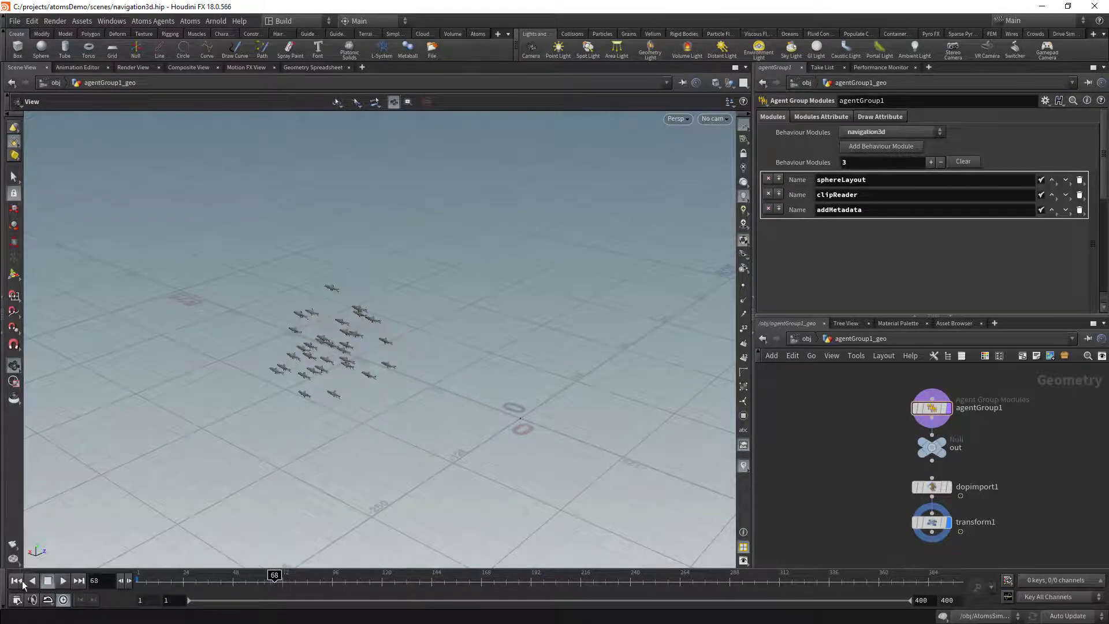
left_click(16, 580)
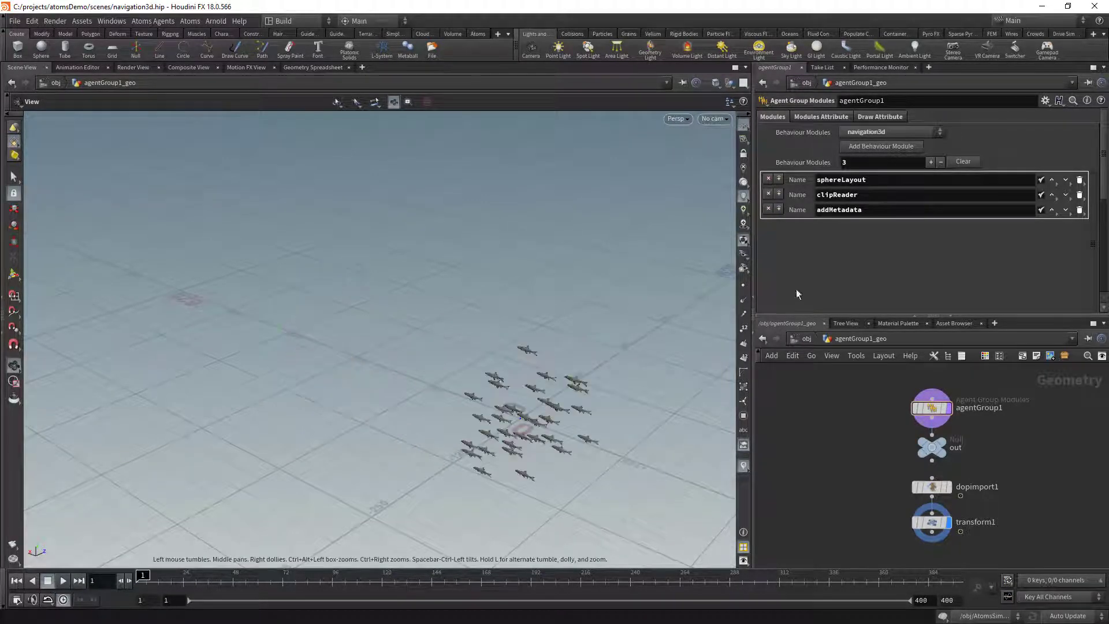
Review the attributes of agentGroup1's addMetadata and clipReader modules, including the clipReader's Behave3d option
left_click(814, 116)
left_click(859, 133)
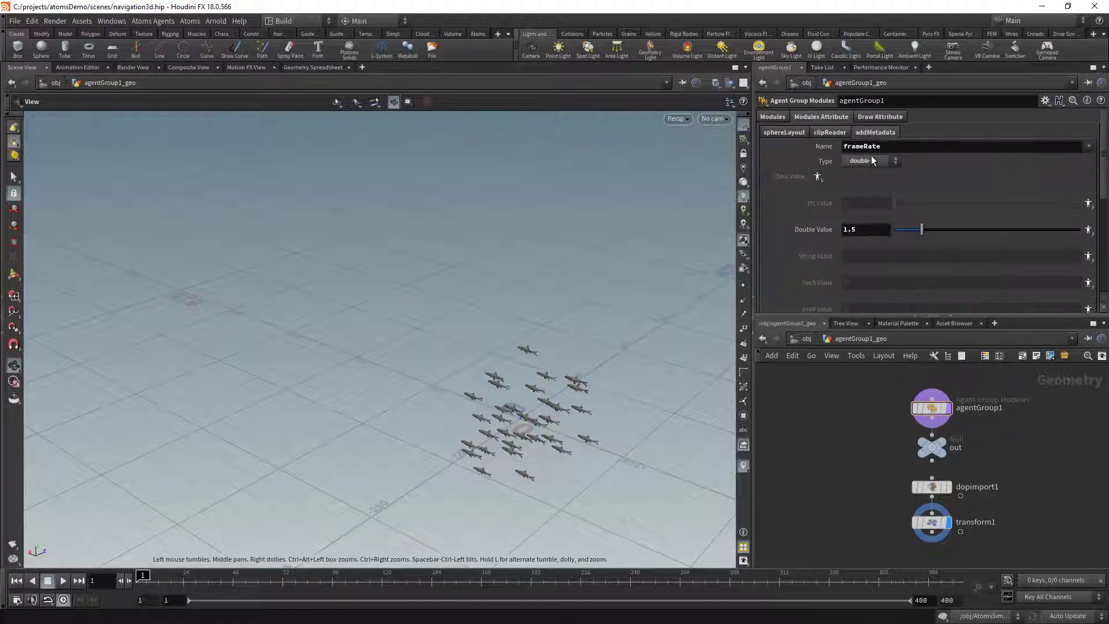
left_click(829, 134)
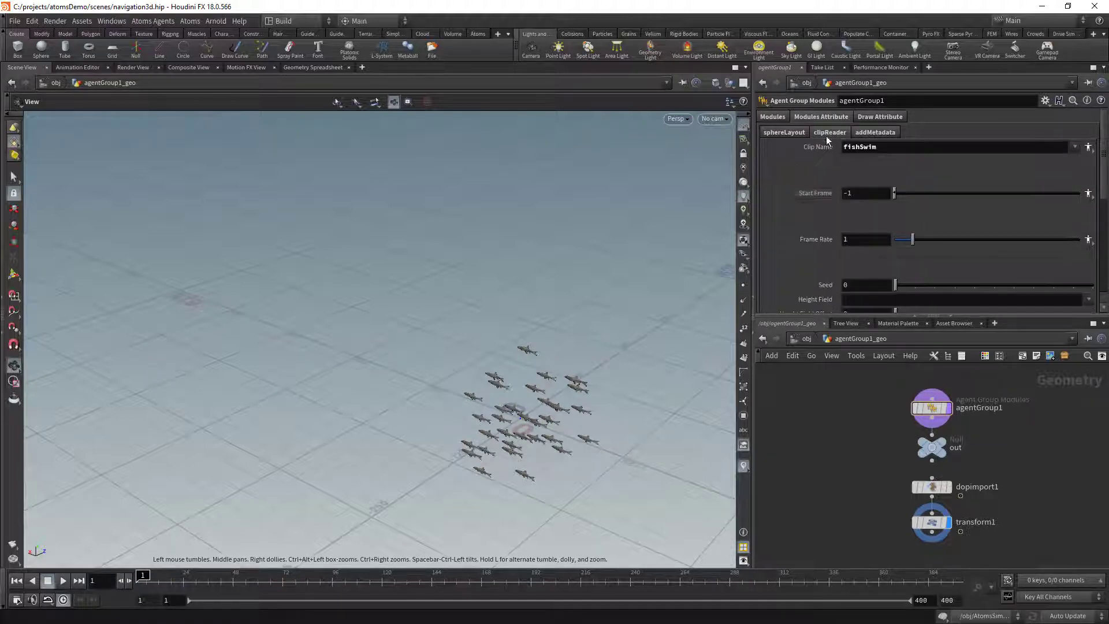
scroll(793, 243, "down", 5)
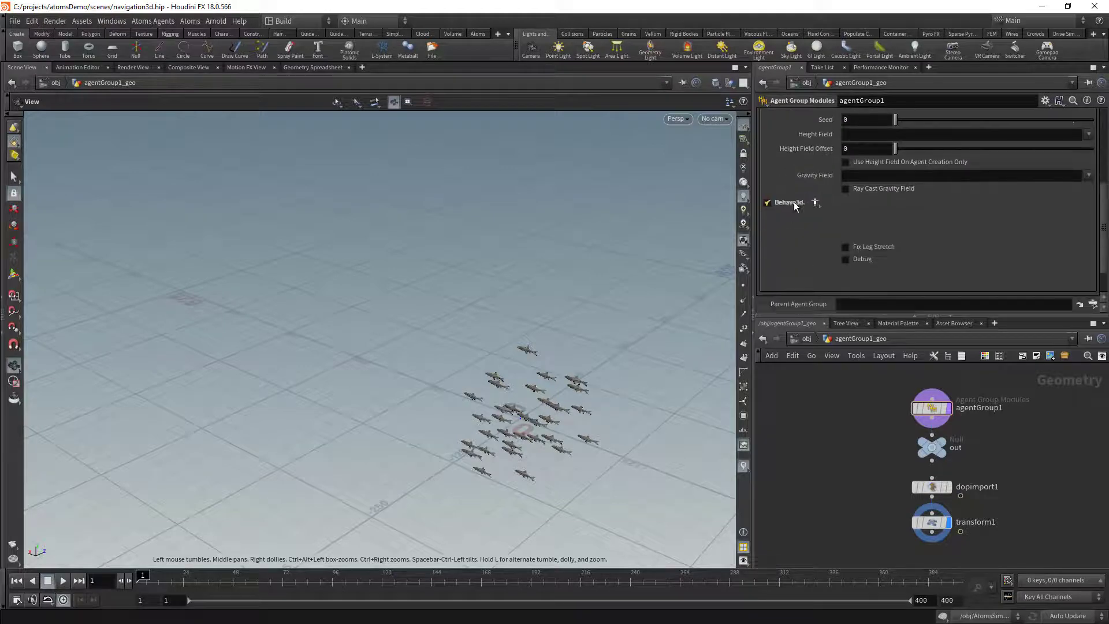
scroll(796, 202, "up", 5)
Add a navigation3d behaviour module to agentGroup1 and show its attributes
left_click(776, 118)
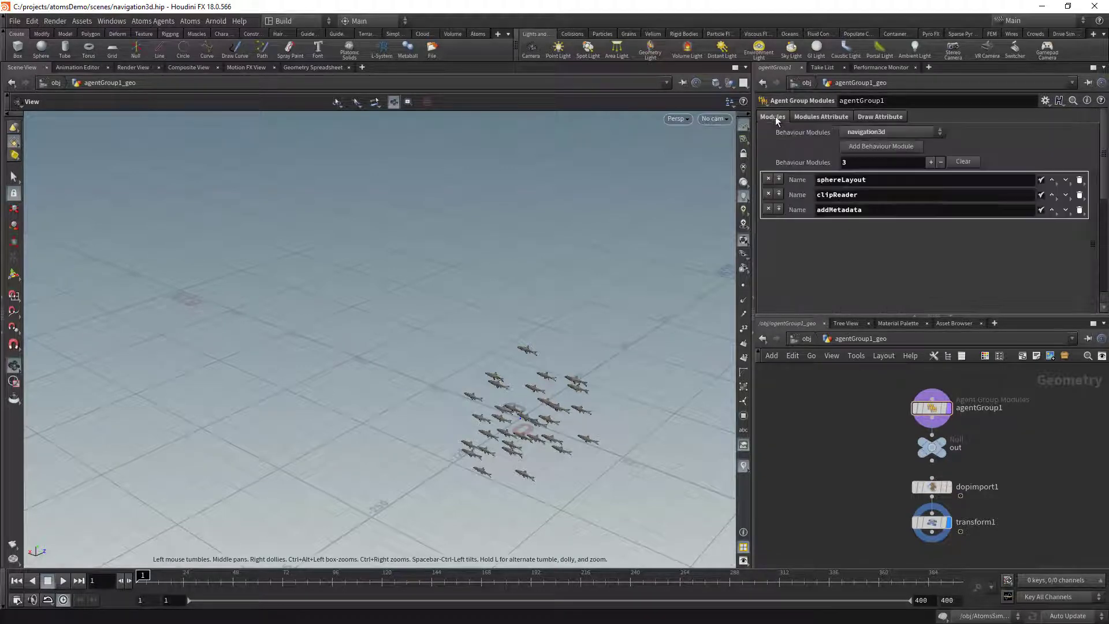
left_click(869, 146)
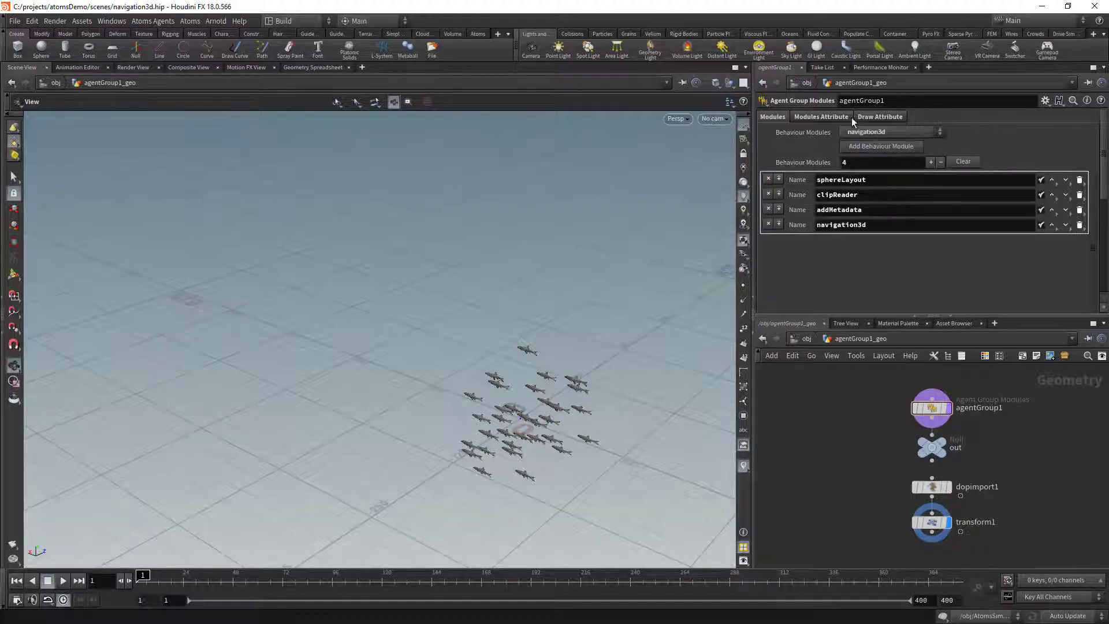
left_click(826, 116)
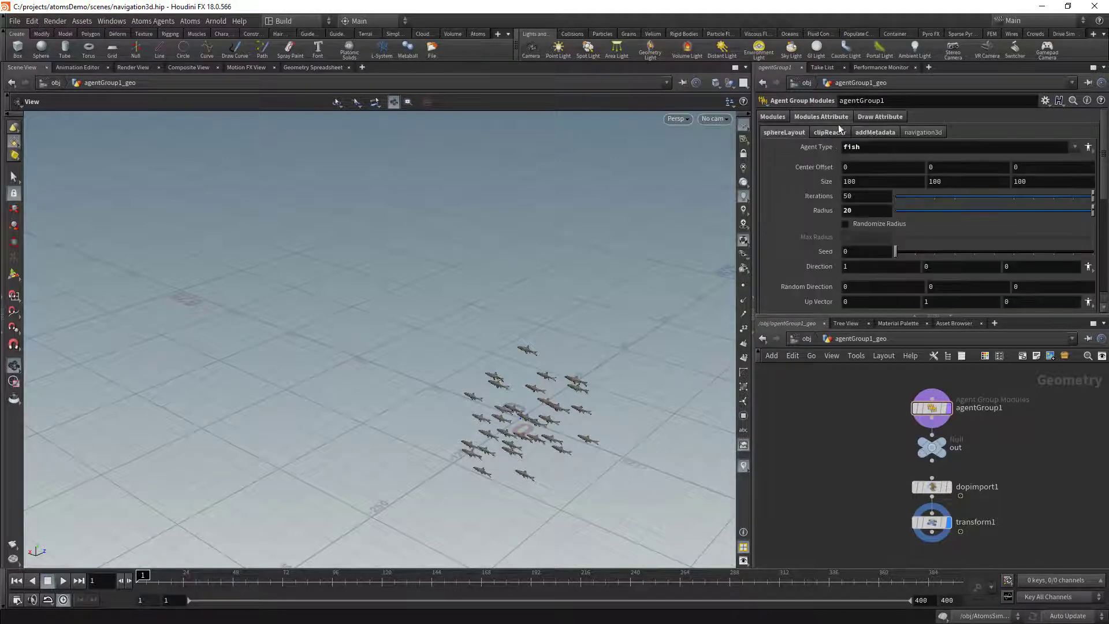
left_click(904, 135)
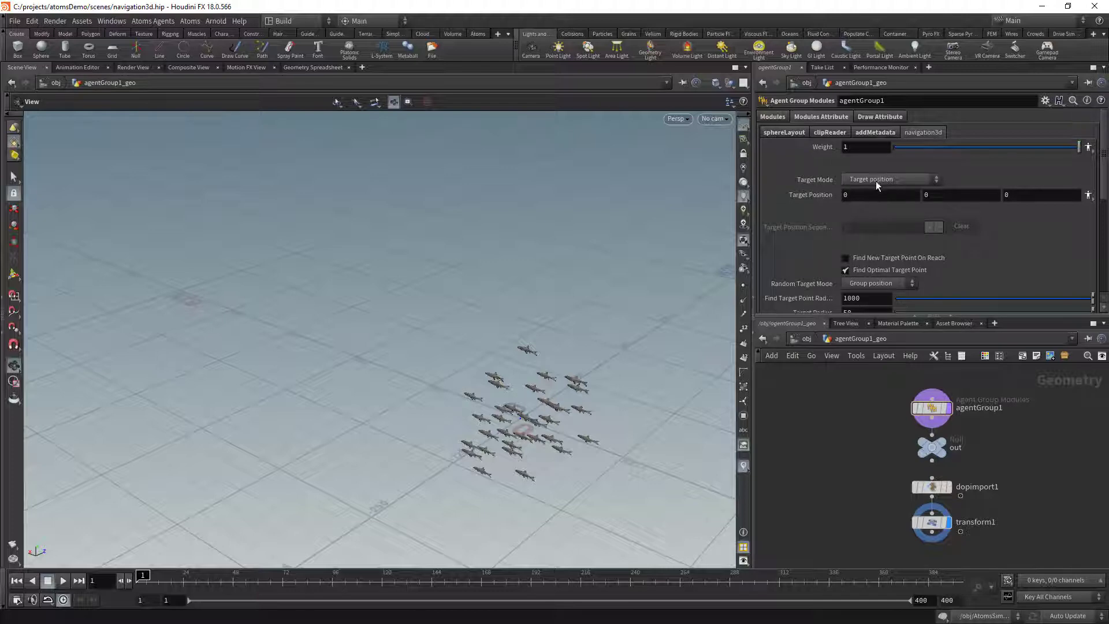
Play the simulation with the navigation3d module in place, stop it and rewind to the first frame
left_click(63, 580)
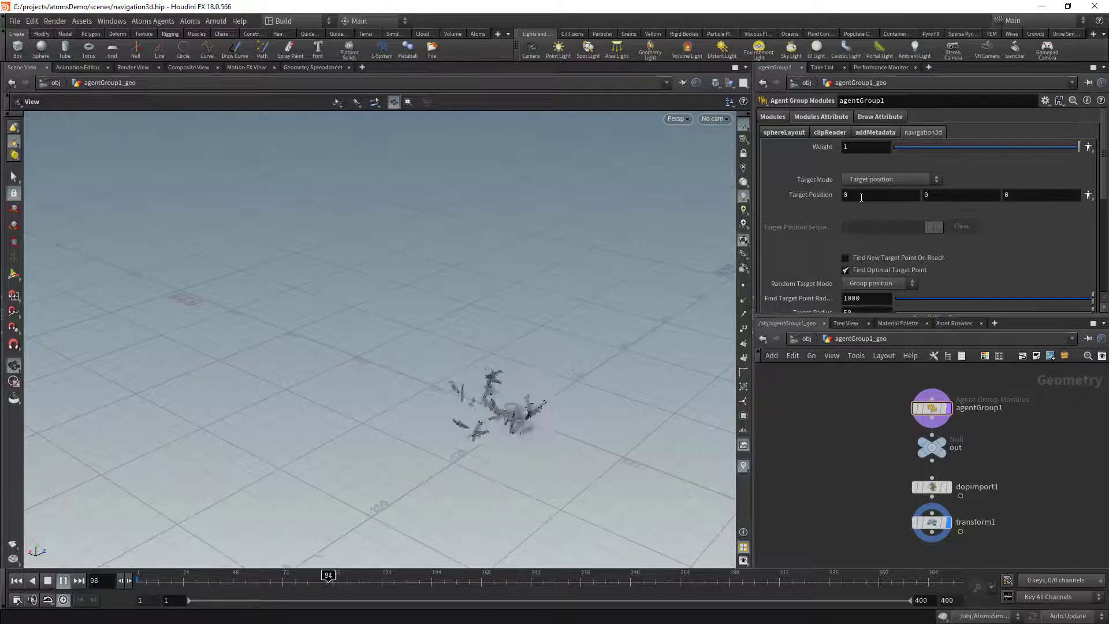
left_click(48, 581)
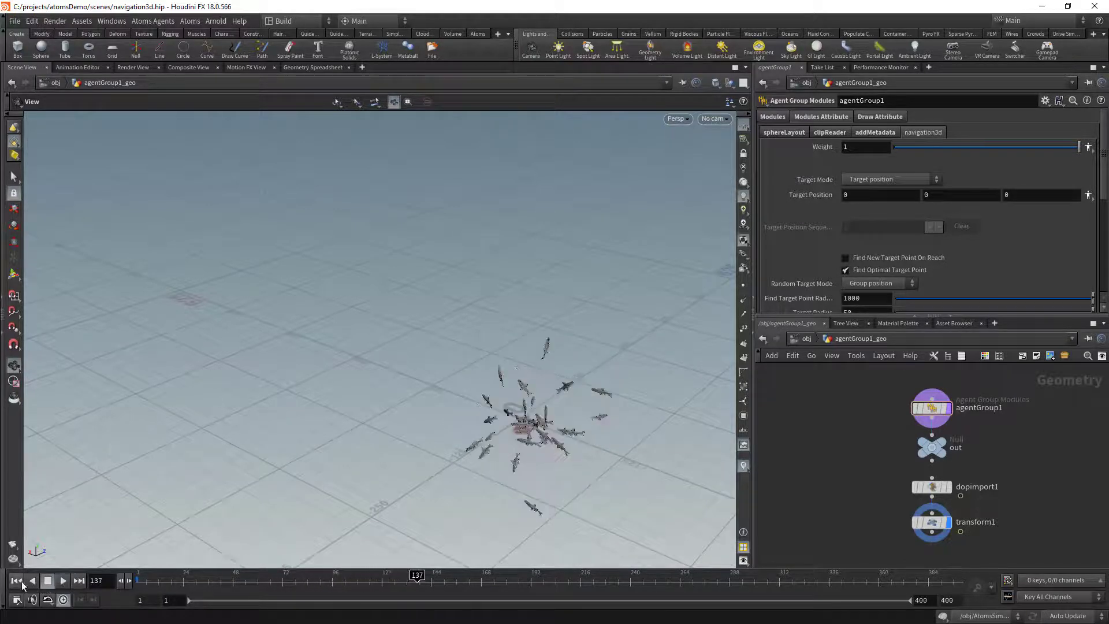
left_click(16, 580)
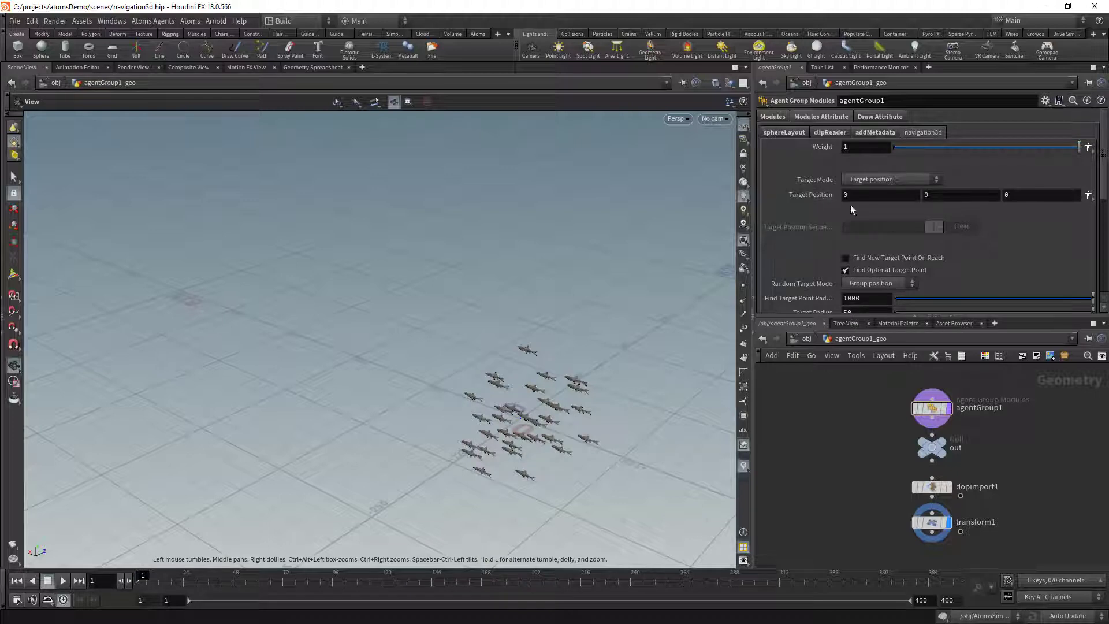
Link the navigation3d Target Position to the Translate (t) parameter of null1 as a scene data reference
right_click(828, 199)
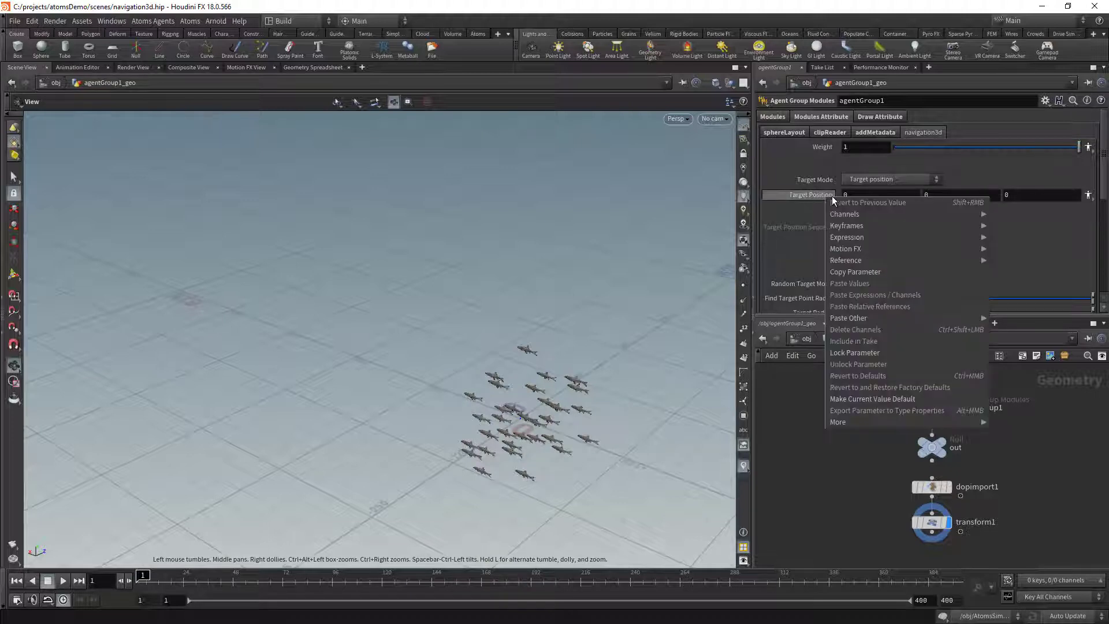
mouse_move(858, 265)
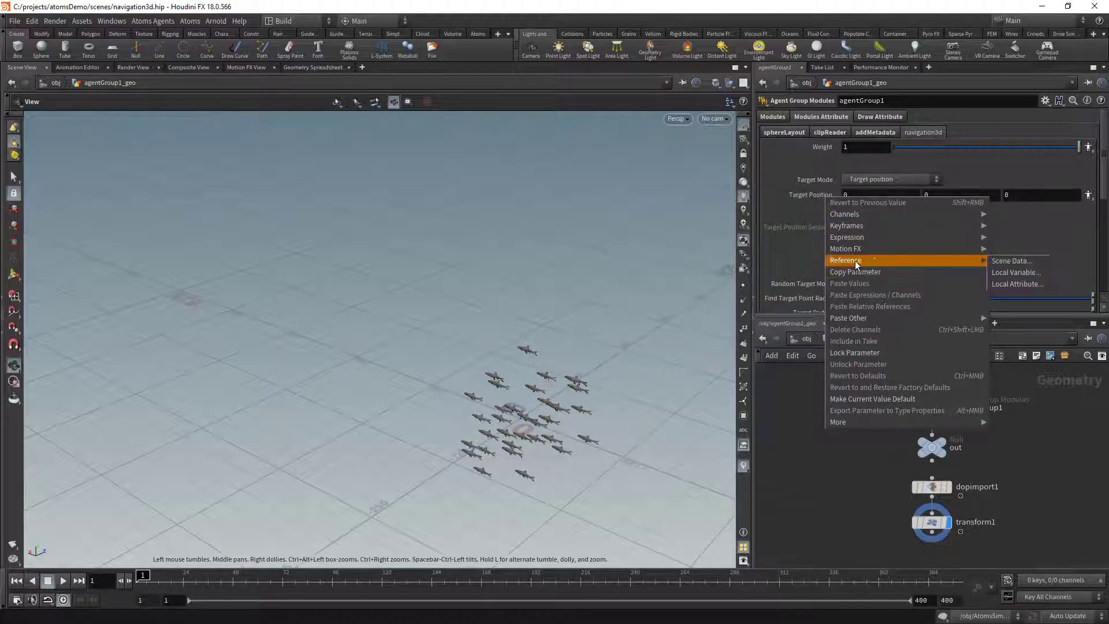
left_click(1011, 261)
left_click(941, 203)
left_click(951, 244)
left_click(962, 255)
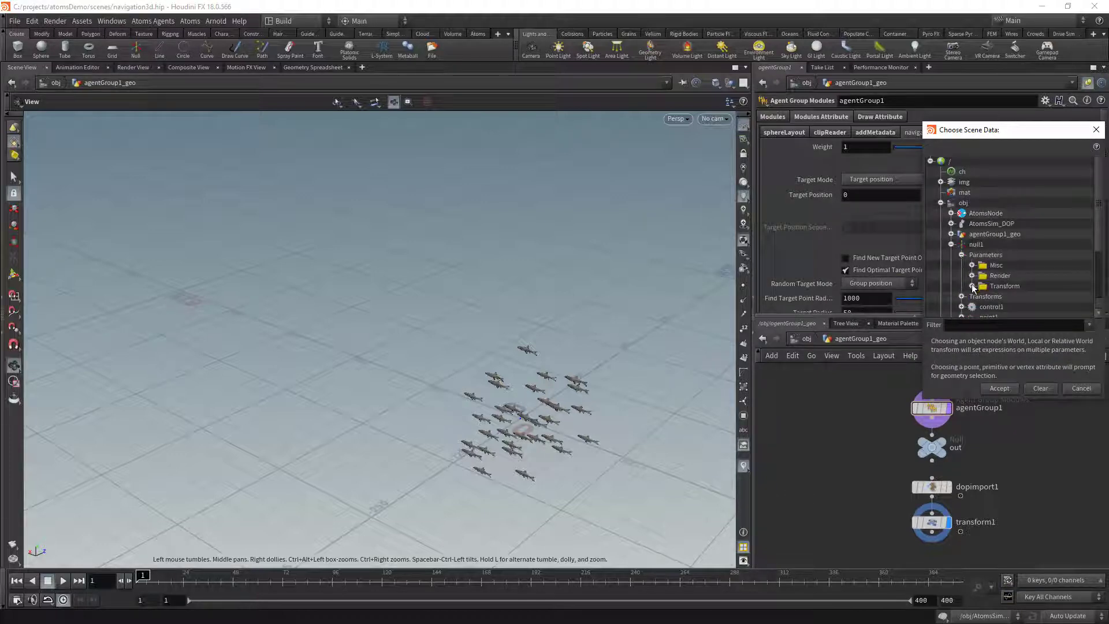
left_click(973, 286)
scroll(1018, 276, "down", 3)
left_click(1017, 225)
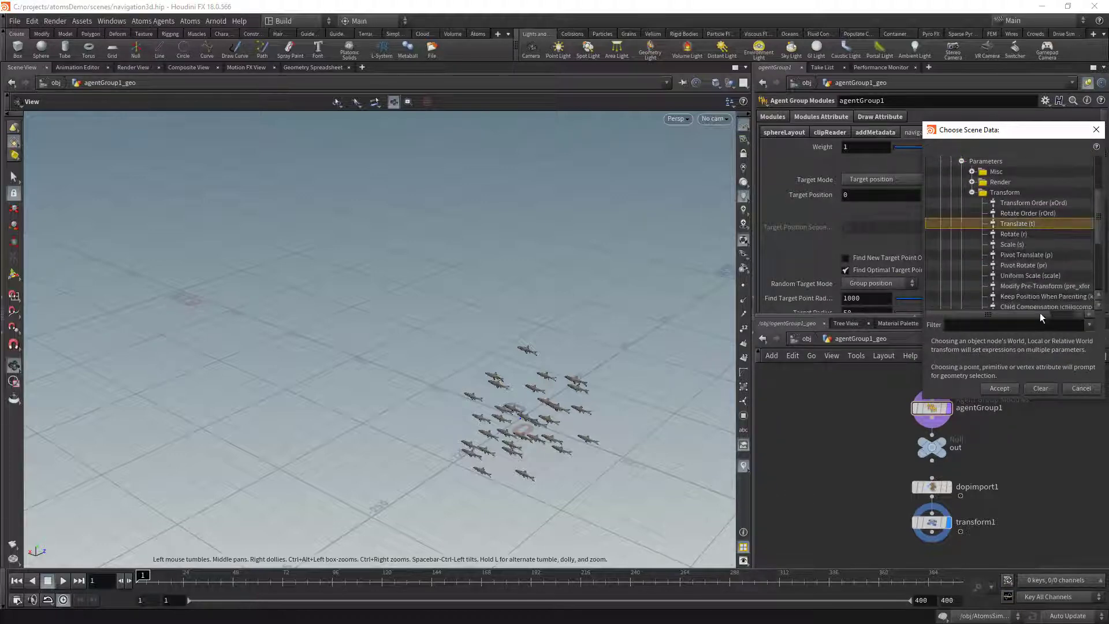
left_click(999, 388)
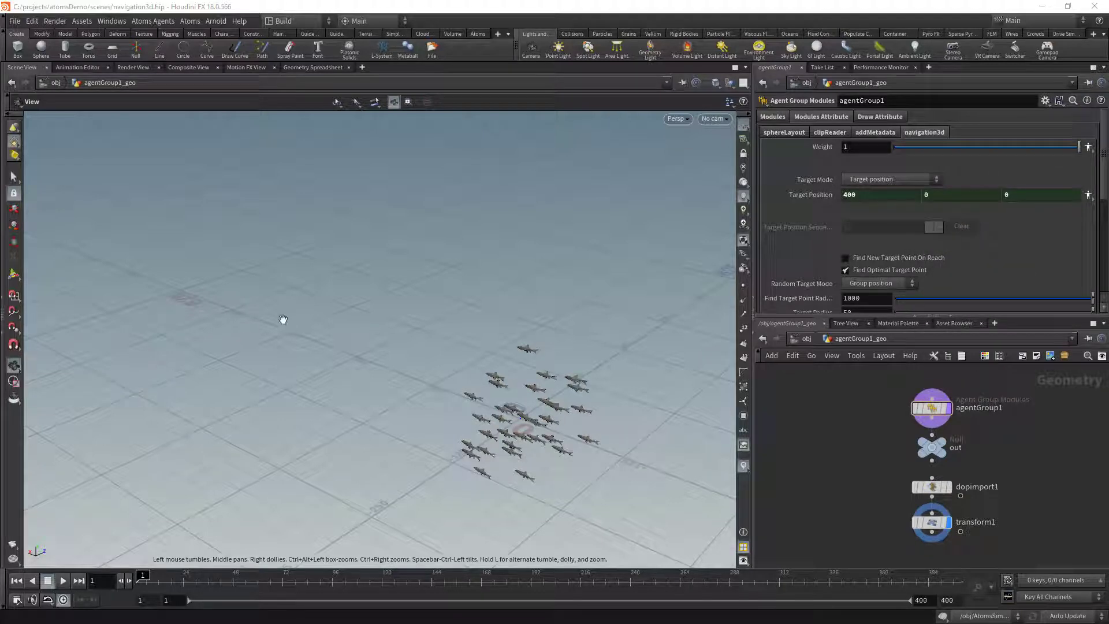
Play the simulation to check the fish heading for the linked target position, and rewind to the start
left_click(63, 580)
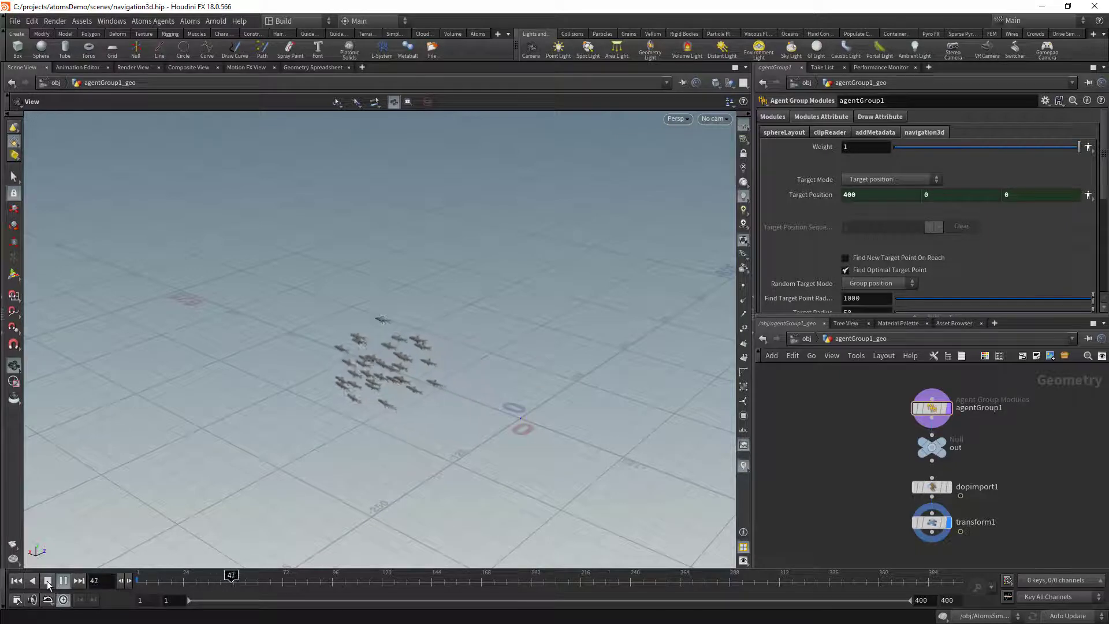
left_click(47, 581)
left_click(16, 580)
Set the navigation3d module's Max Turn Angle to 3
scroll(787, 232, "down", 1)
scroll(787, 233, "down", 1)
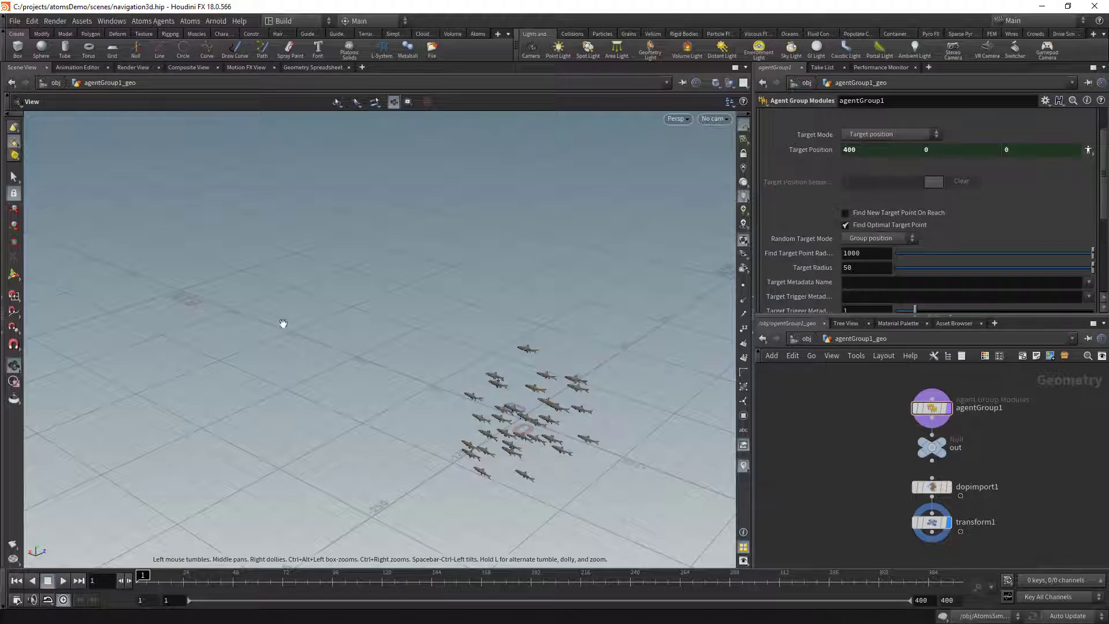
scroll(790, 226, "down", 3)
double_click(851, 249)
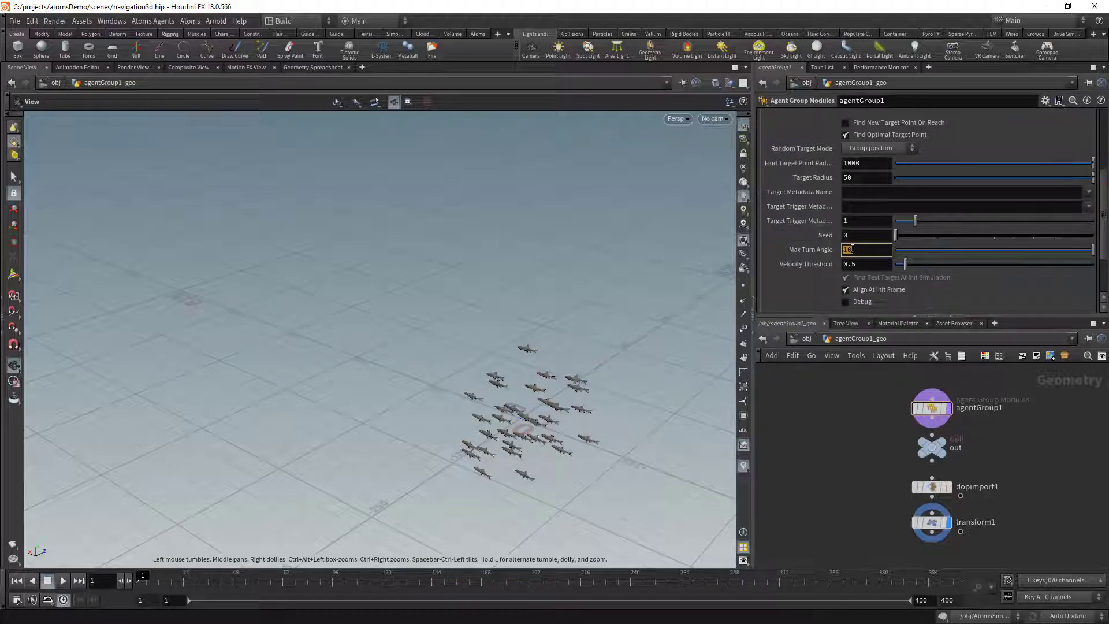
scroll(824, 240, "up", 5)
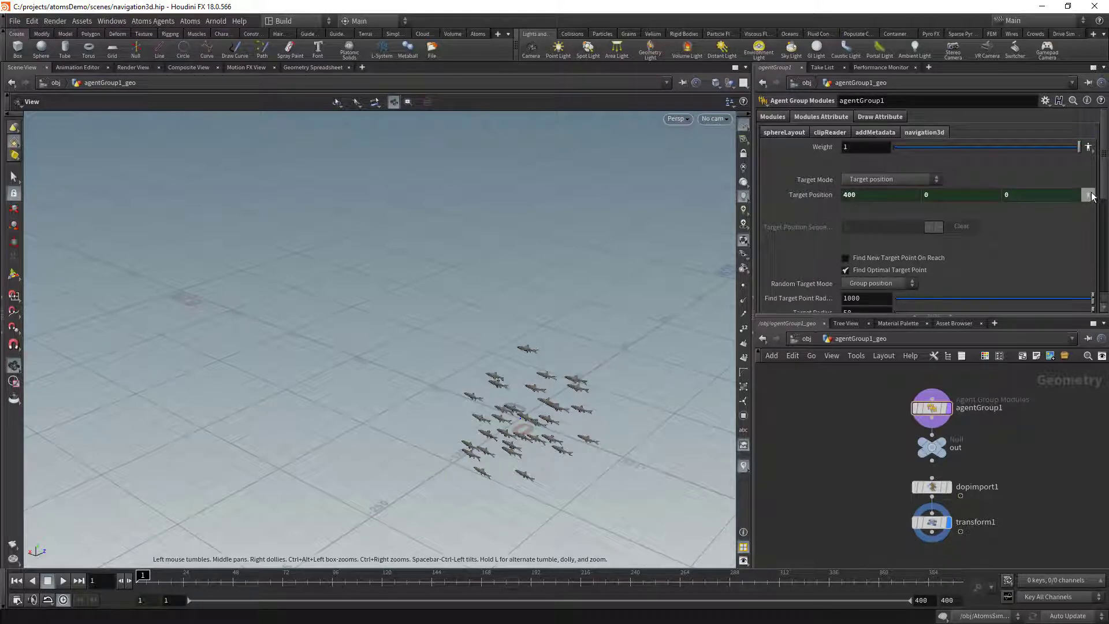
Enable Find New Target Point On Reach and set the Find Target Point Radius to 500
scroll(789, 240, "down", 1)
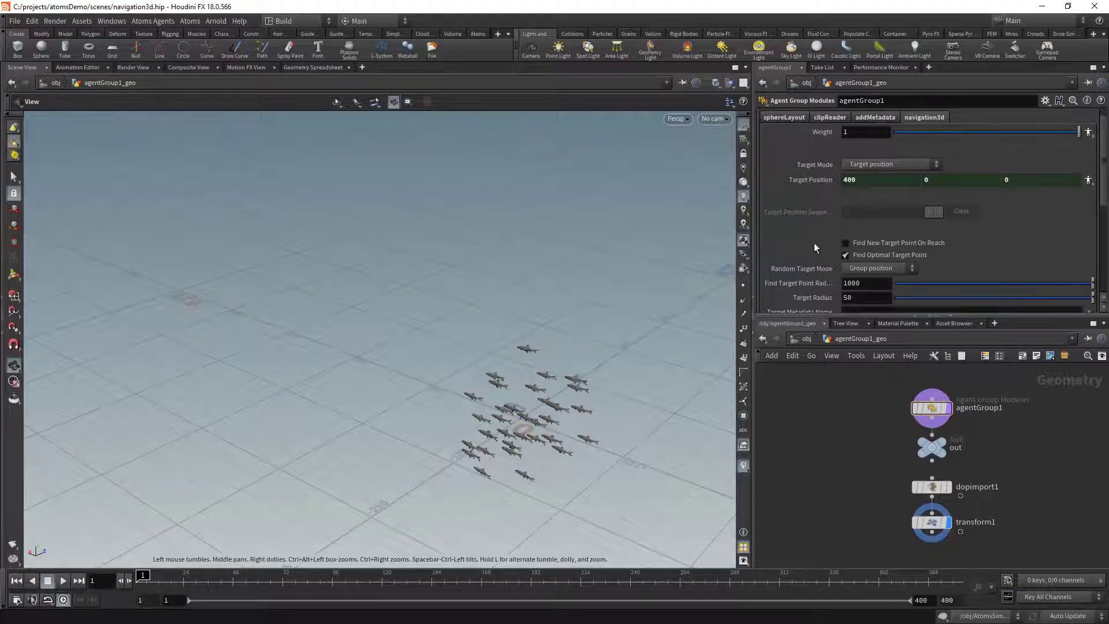
left_click(845, 242)
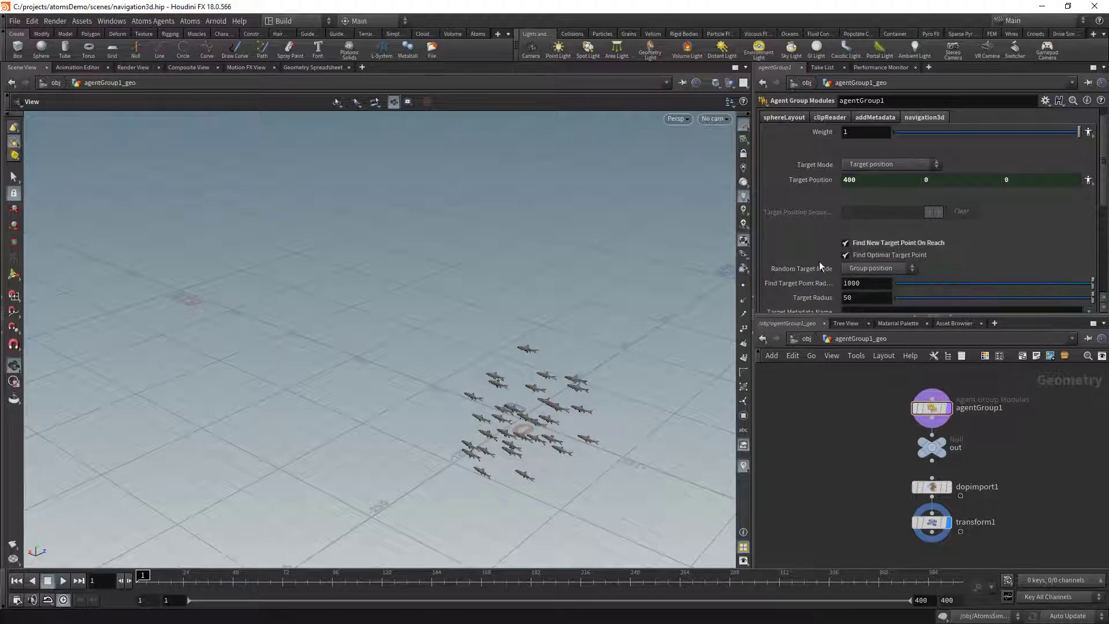
double_click(859, 284)
type("500")
key("Return")
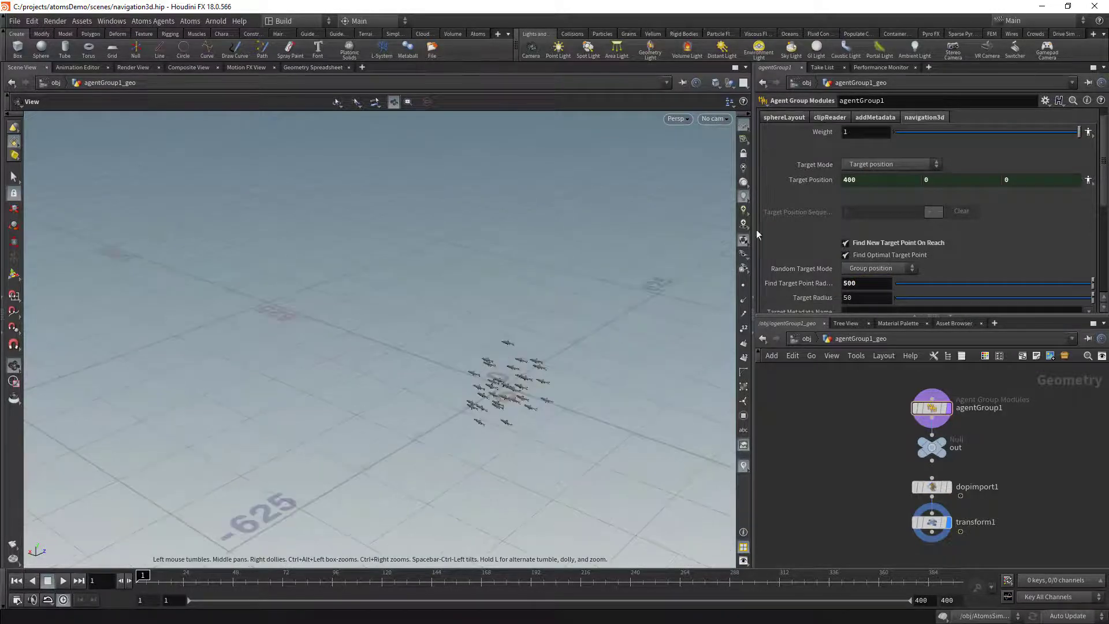
Enable the navigation3d module's Debug option and inspect the target lines and search sphere in the viewport
scroll(808, 213, "down", 3)
scroll(809, 216, "down", 4)
left_click(845, 229)
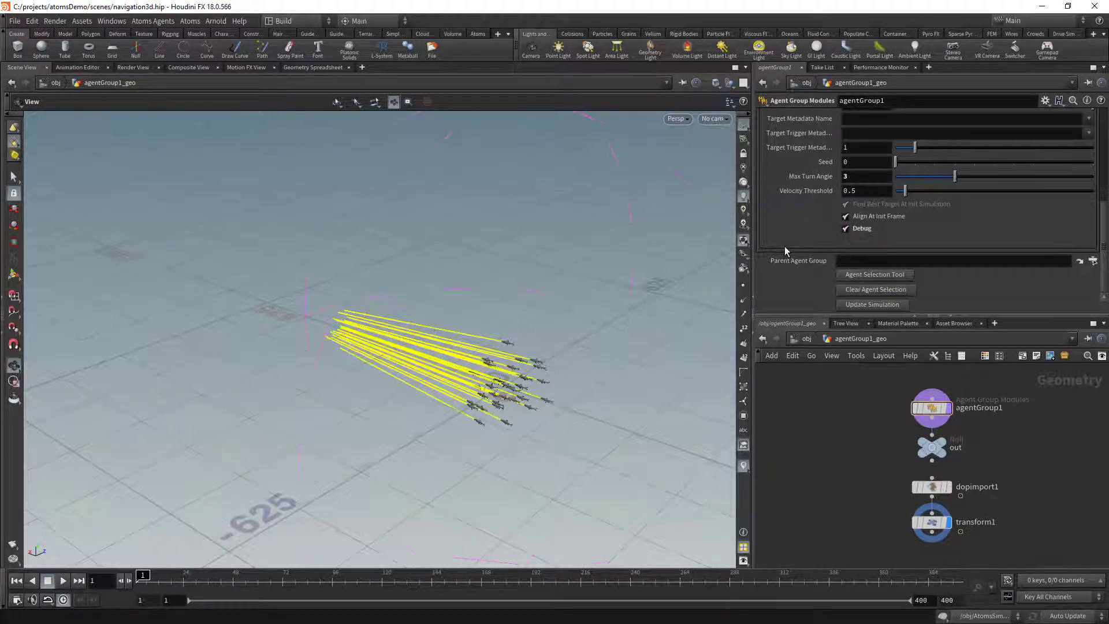
scroll(821, 248, "up", 1)
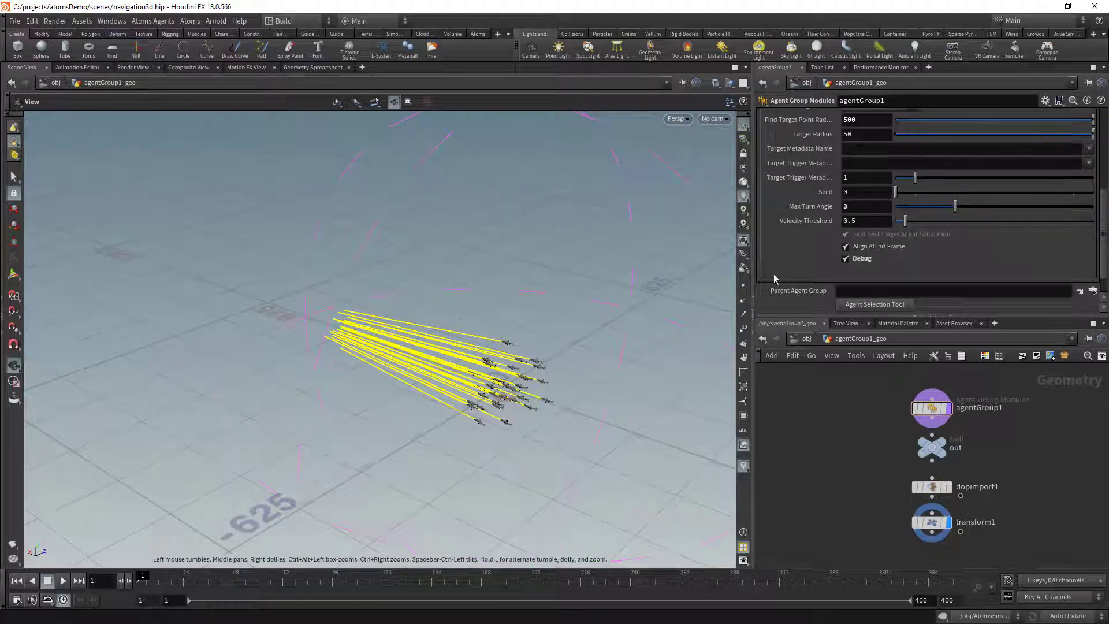
scroll(772, 232, "up", 1)
right_click_drag(561, 312, 455, 280)
middle_click_drag(520, 224, 454, 231)
left_click_drag(451, 295, 475, 312)
right_click_drag(476, 312, 537, 306)
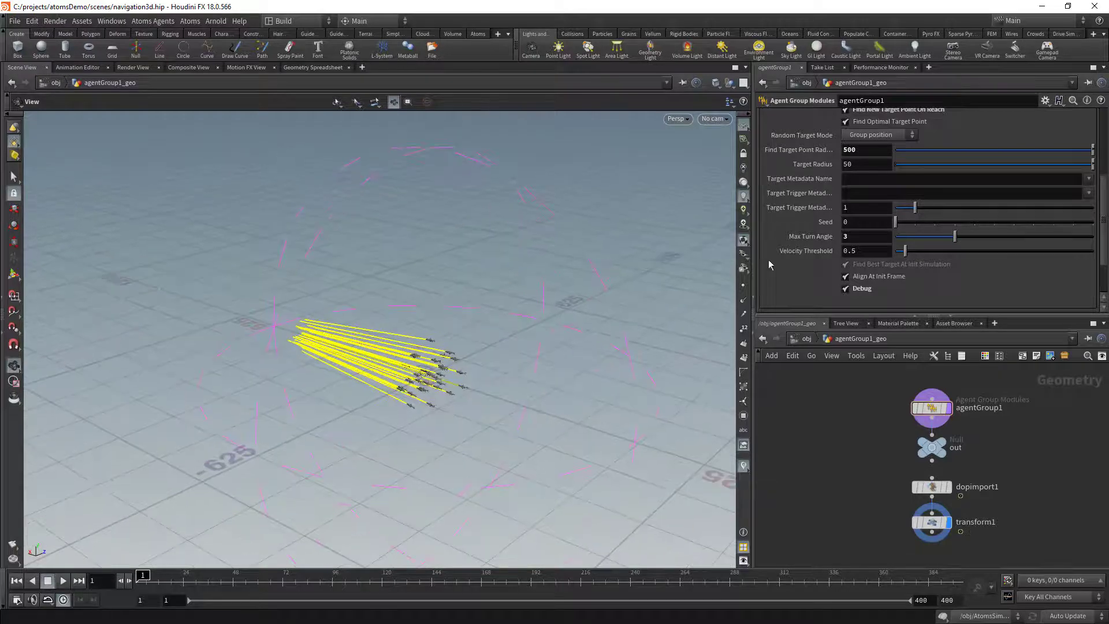
Try Center of masses as the Random Target Mode, and restore it to Group position
scroll(774, 260, "up", 3)
scroll(797, 242, "down", 1)
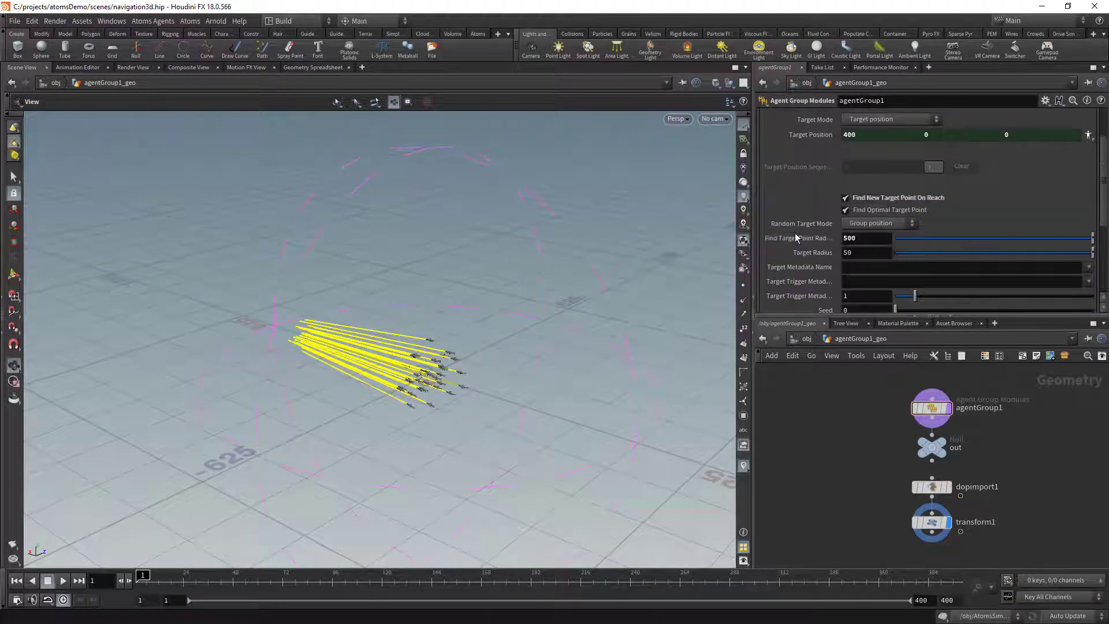
left_click(882, 226)
left_click(882, 229)
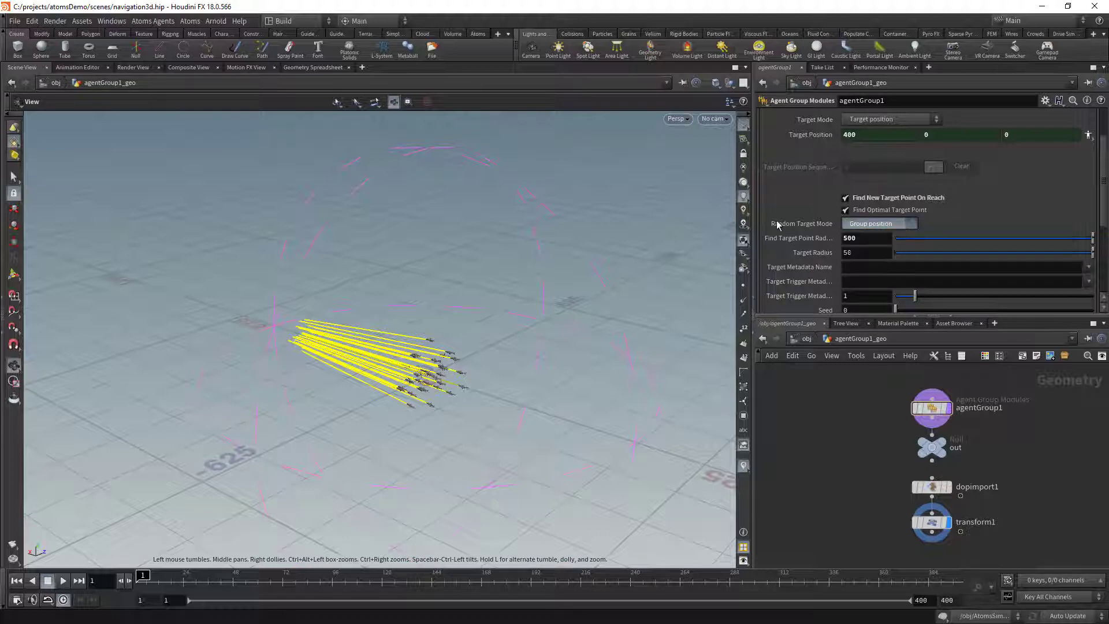
left_click(859, 225)
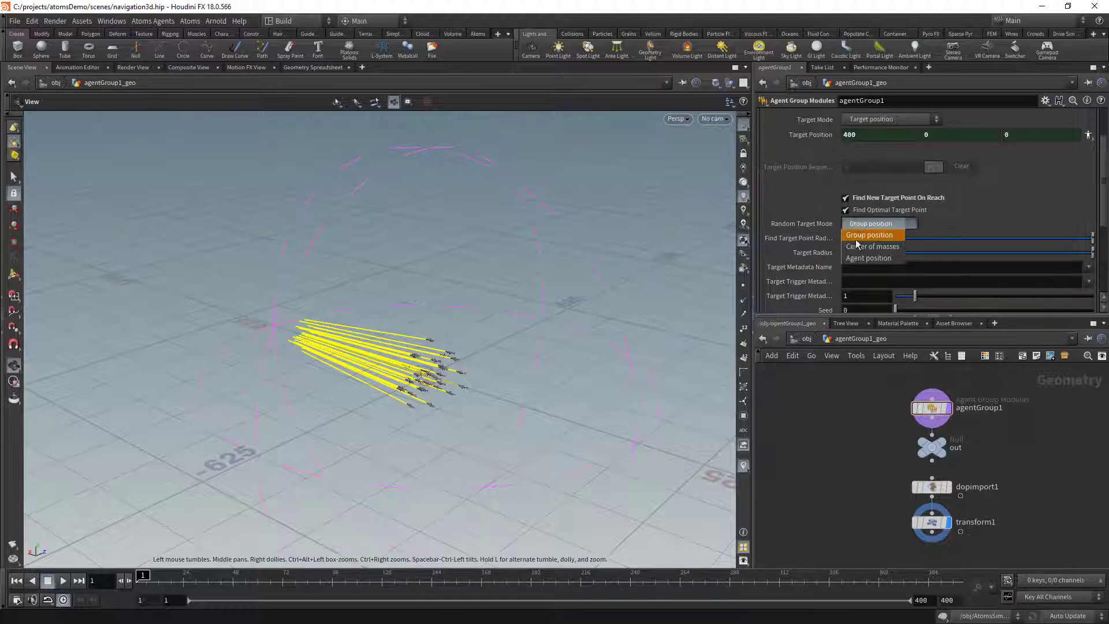
left_click(860, 246)
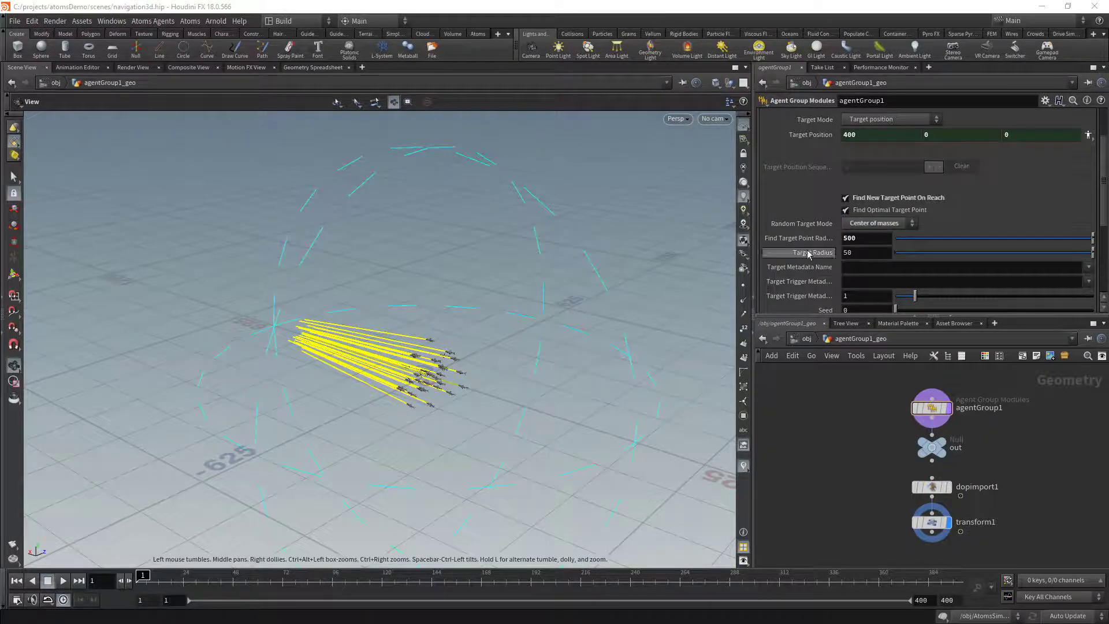
left_click(875, 224)
left_click(866, 225)
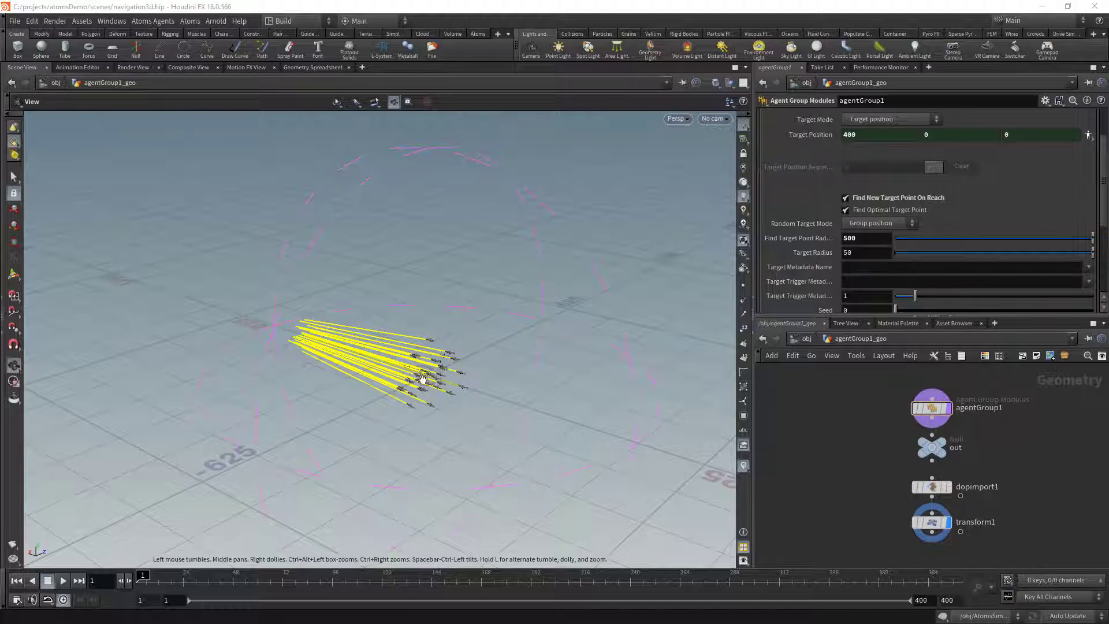
left_click(861, 224)
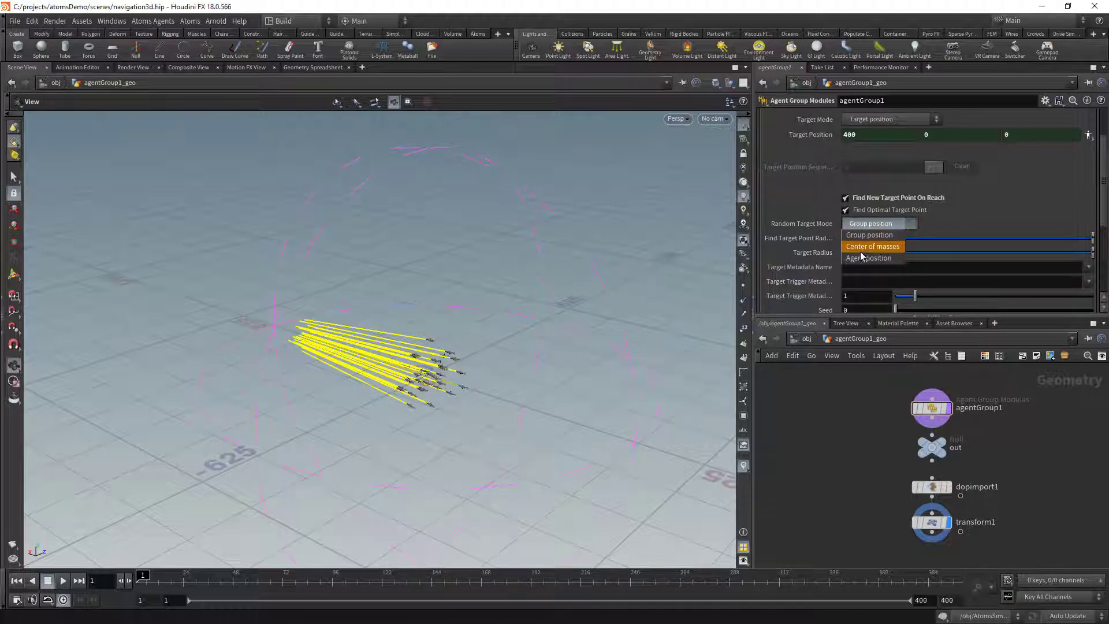
left_click(892, 227)
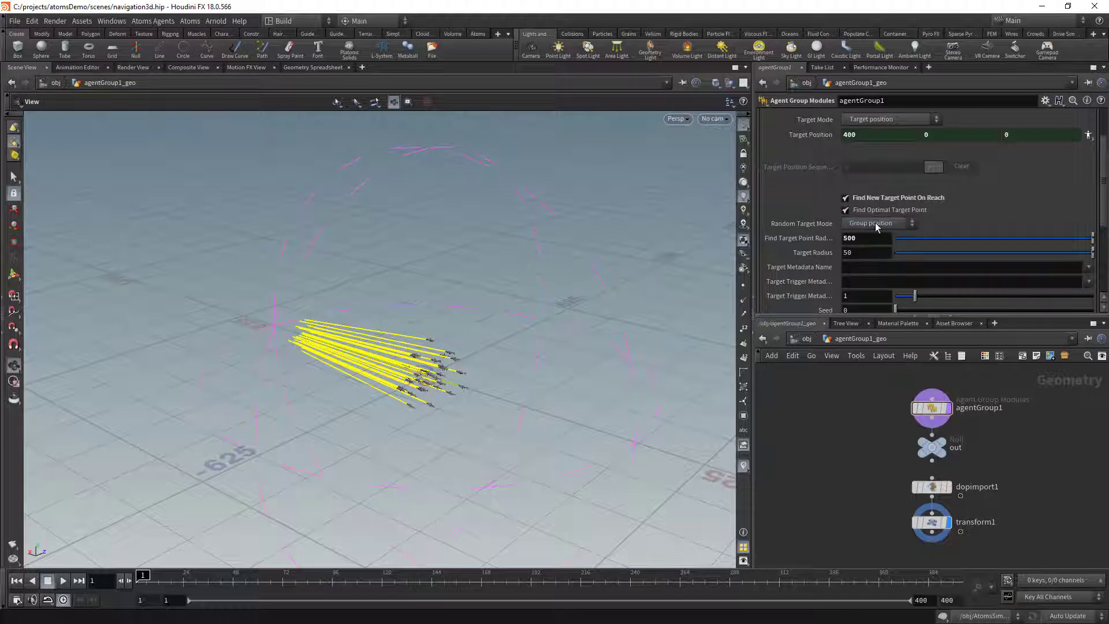
Play the simulation with the 500 search radius around the group position, inspect the agents' new targets, and rewind to frame 1
left_click(62, 584)
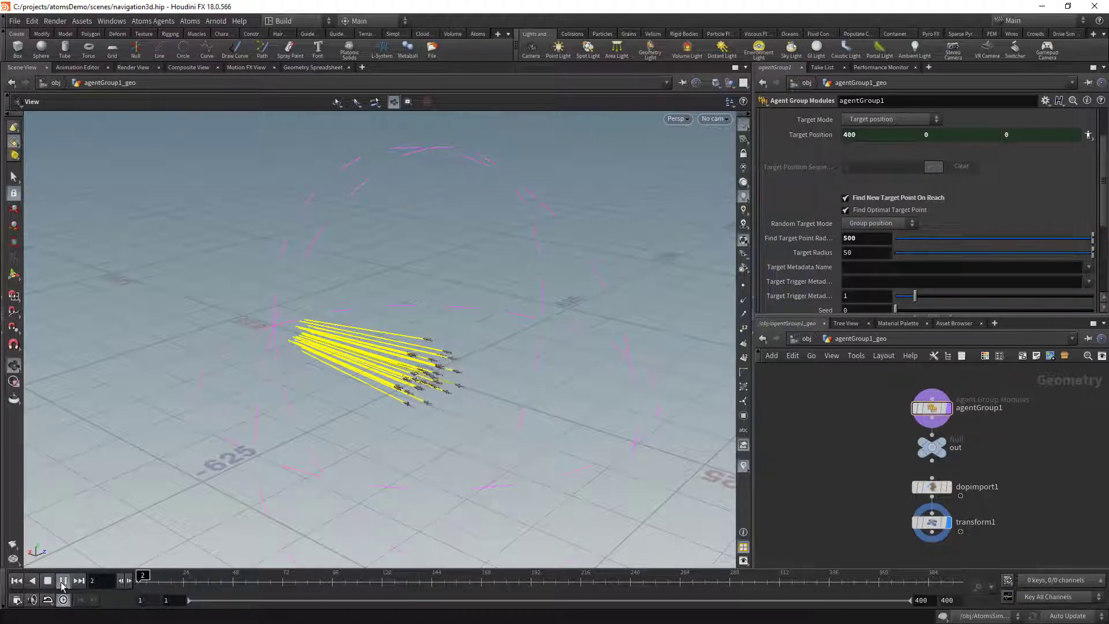
scroll(513, 296, "up", 2)
middle_click_drag(484, 303, 511, 312)
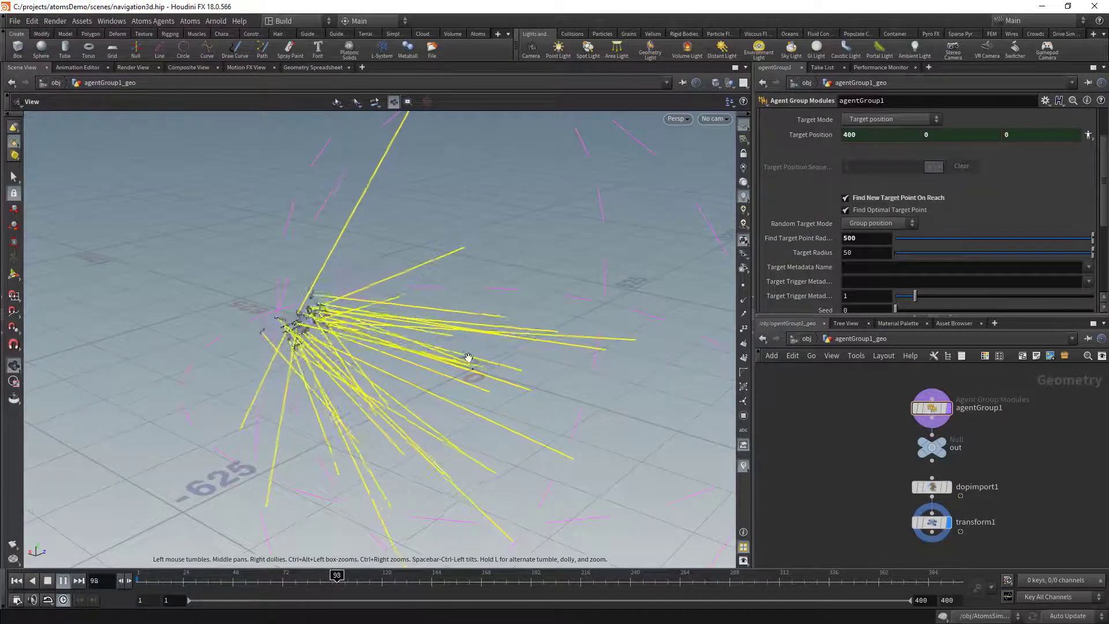
right_click_drag(468, 357, 408, 358)
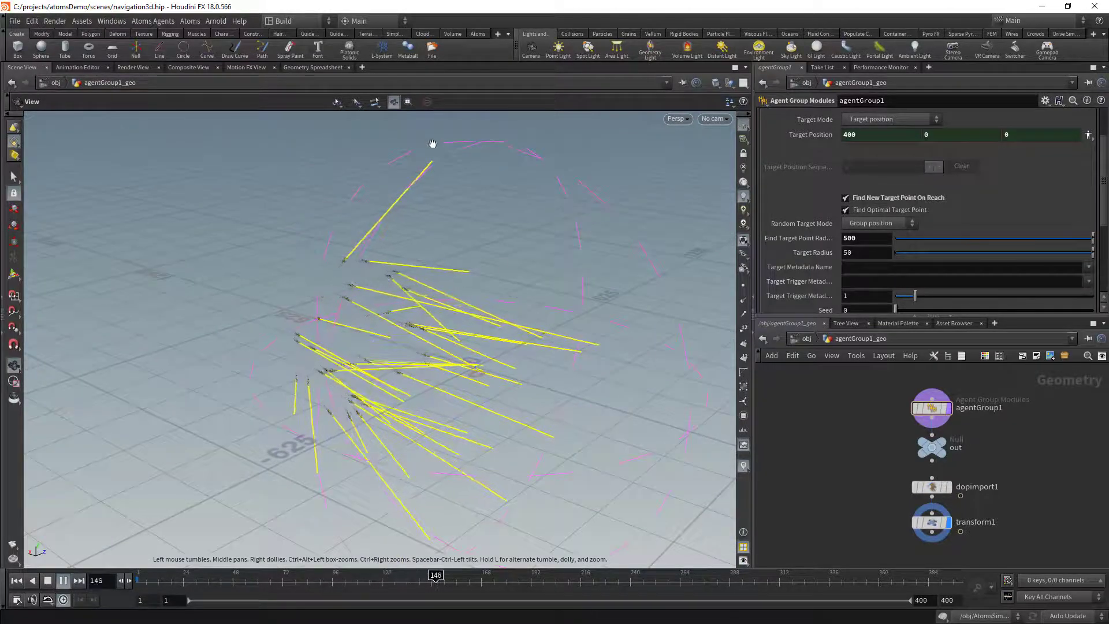
middle_click_drag(470, 235, 401, 223)
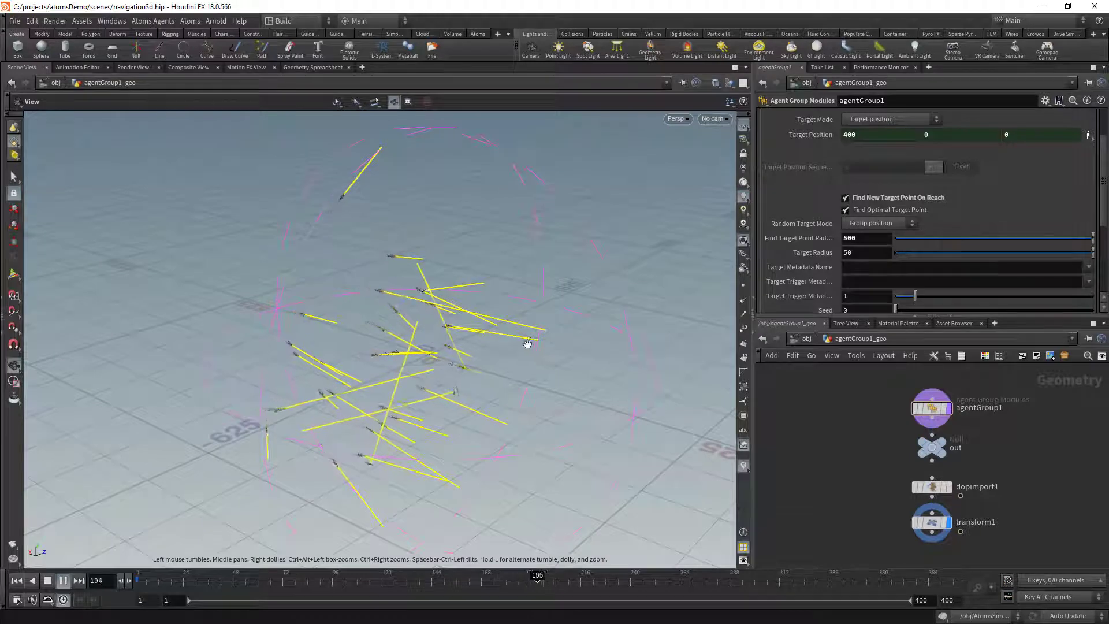
left_click(51, 583)
left_click(16, 581)
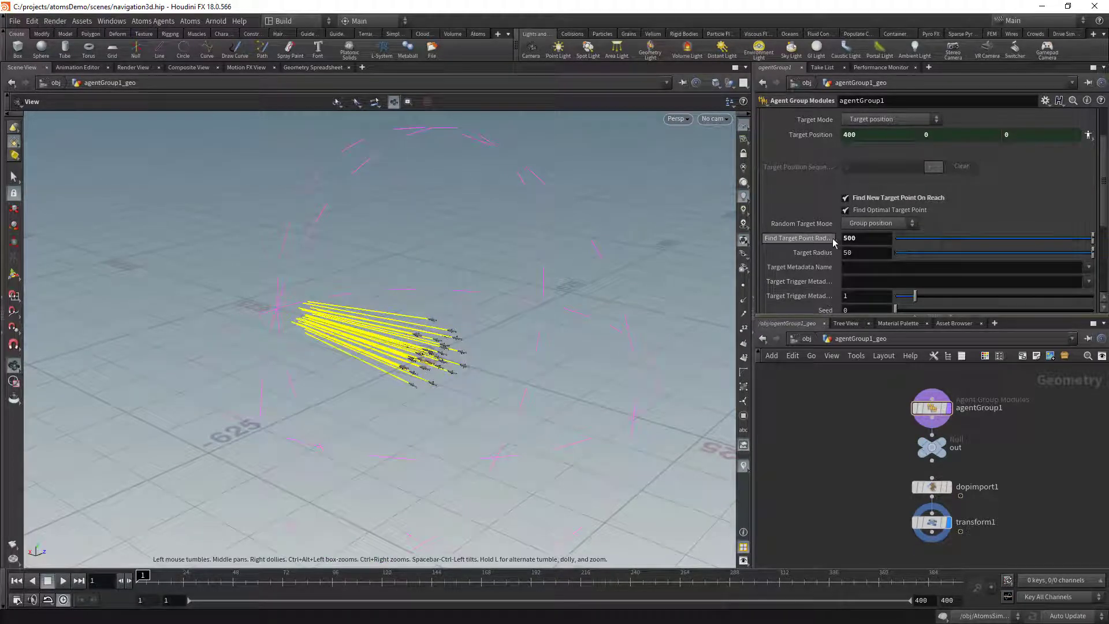
Set the Random Target Mode to Agent position and the Find Target Point Radius to 200
left_click(878, 224)
left_click(866, 258)
left_click(859, 238)
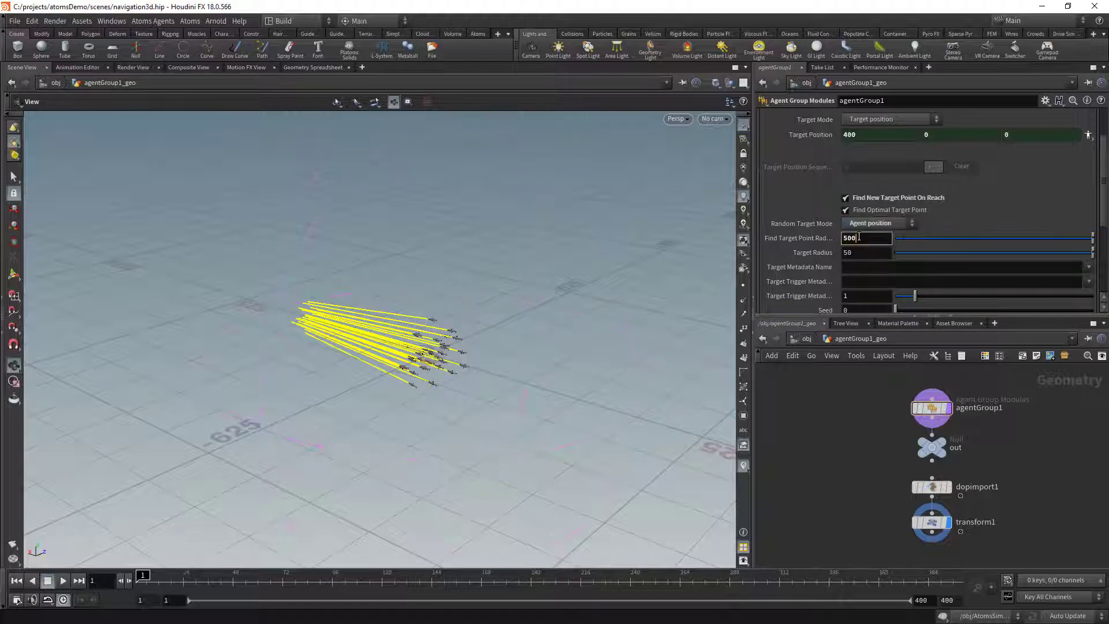
type("2")
key("Return")
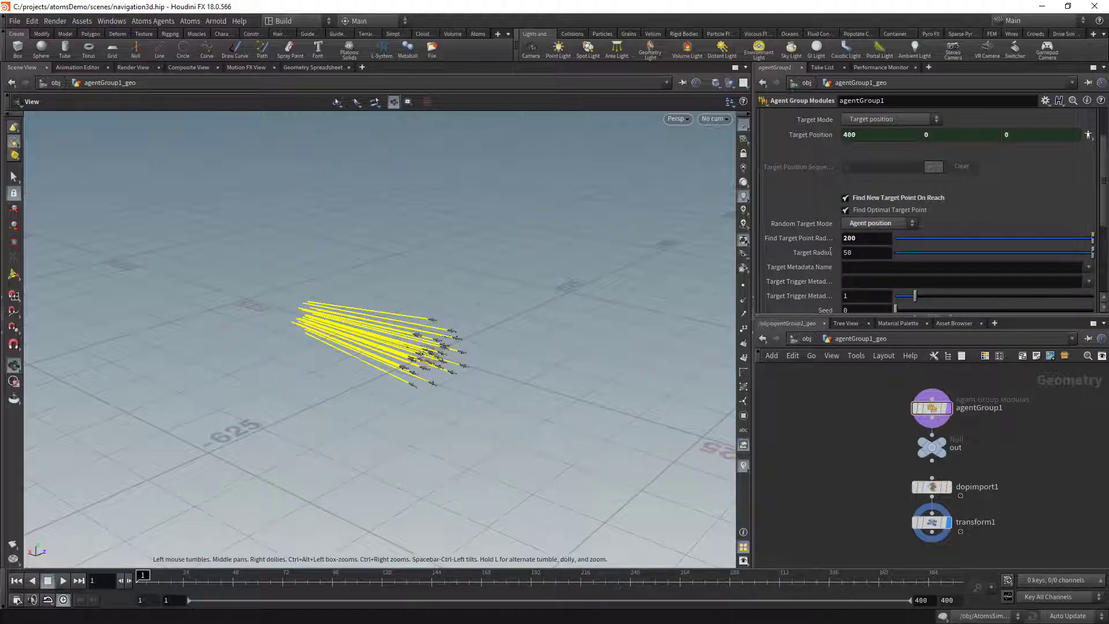
Play the simulation to examine how each agent picks new targets around its own position, and rewind to the first frame
scroll(382, 329, "up", 1)
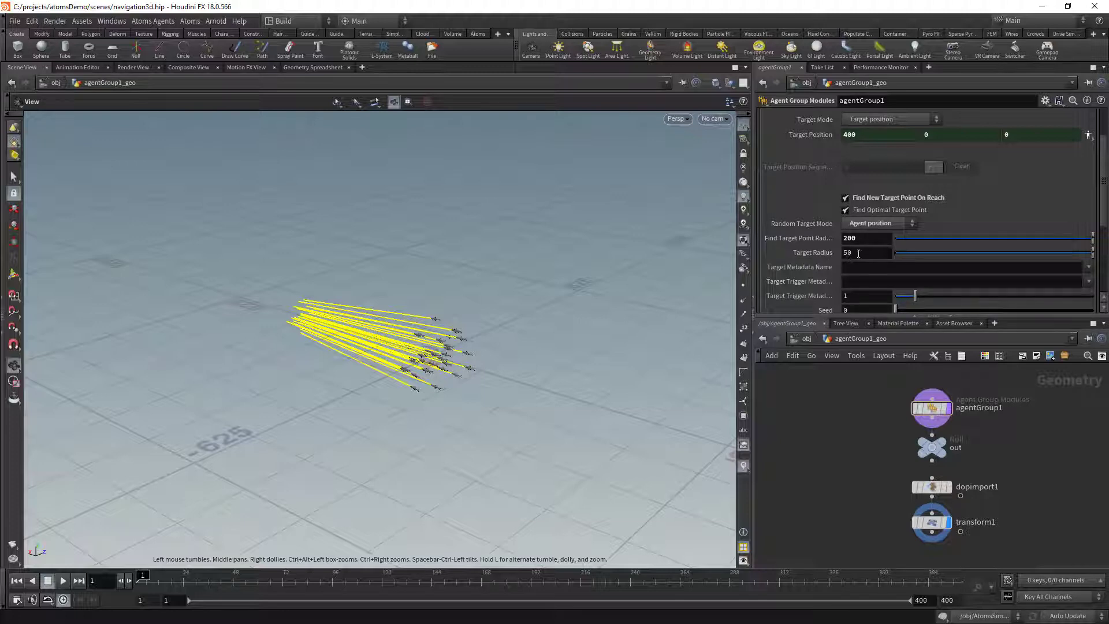
left_click(67, 581)
right_click_drag(316, 375, 335, 369)
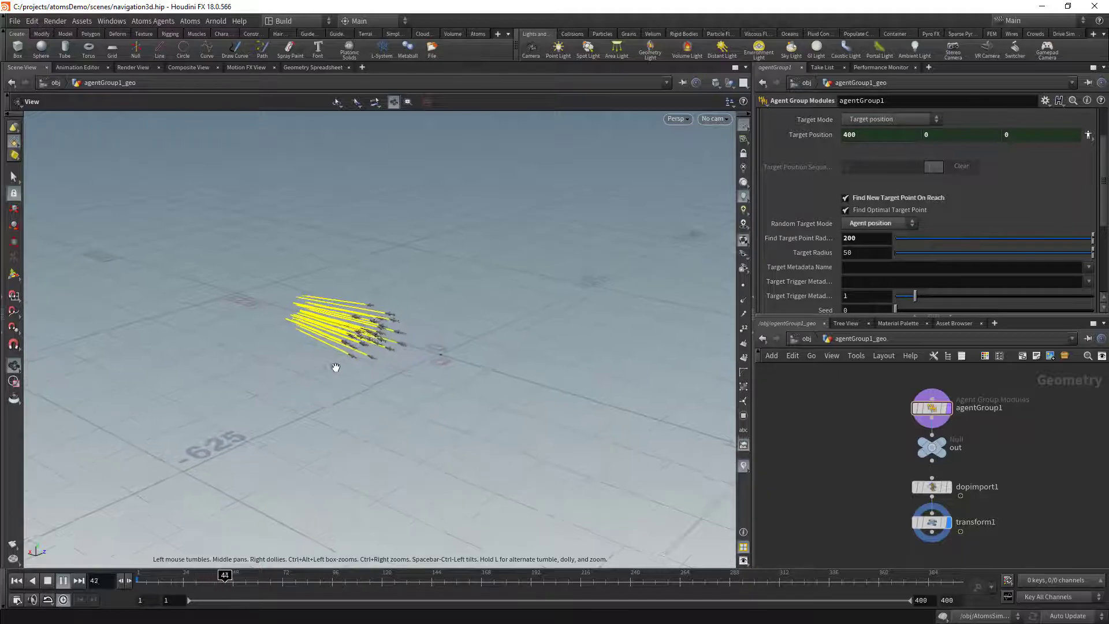
middle_click_drag(335, 369, 374, 382)
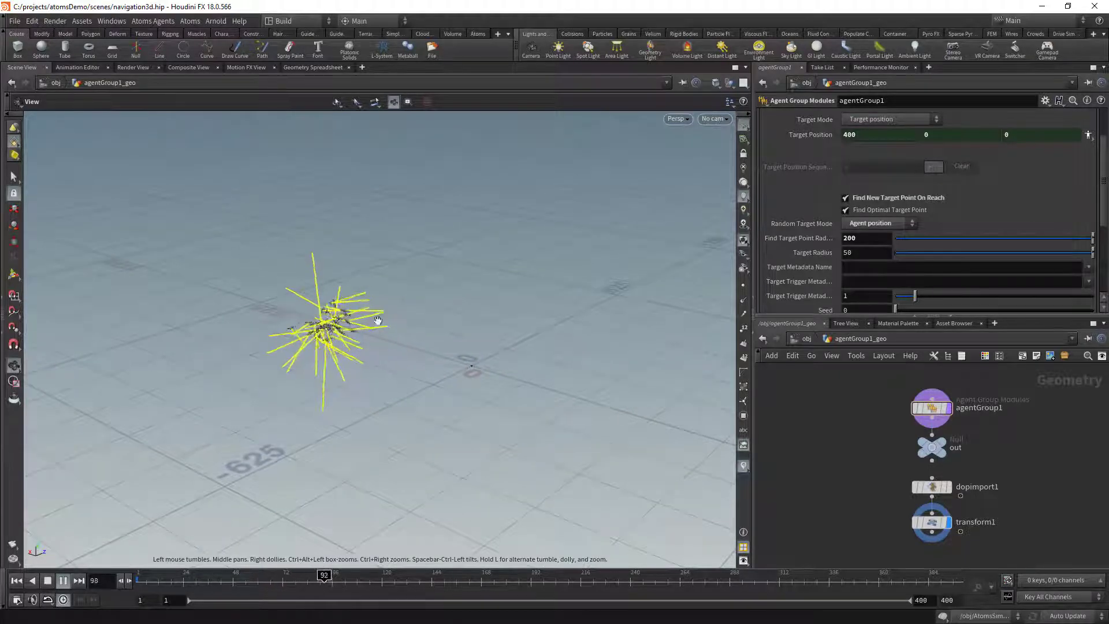
mouse_move(398, 322)
left_mouse_down()
mouse_move(376, 334)
mouse_move(364, 322)
mouse_move(393, 327)
left_mouse_up()
left_click_drag(699, 275, 199, 385)
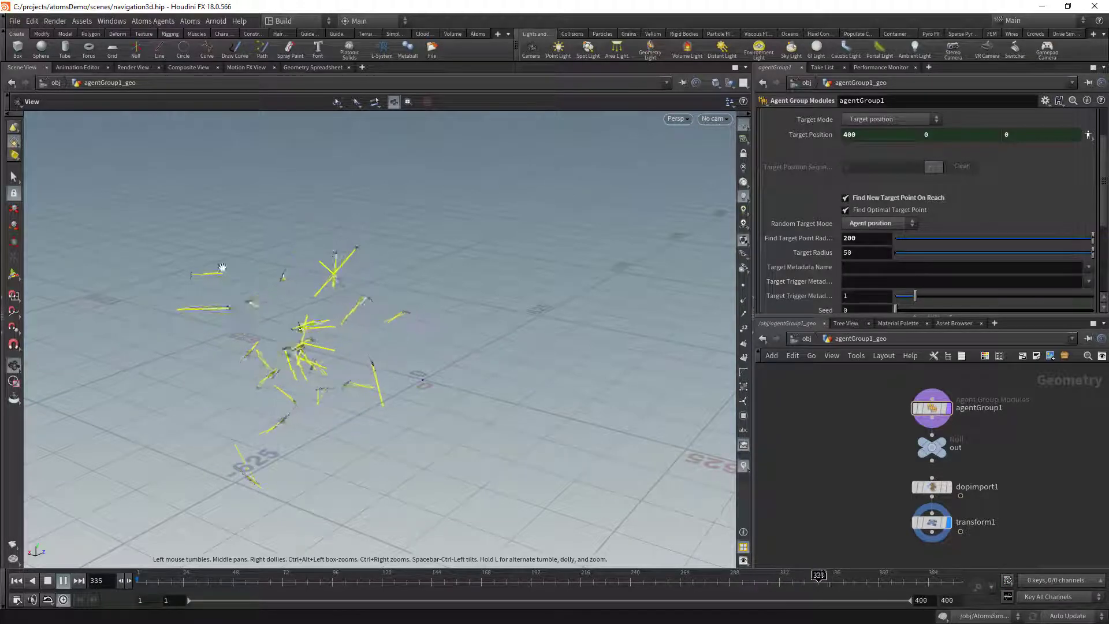
left_click_drag(335, 328, 260, 278)
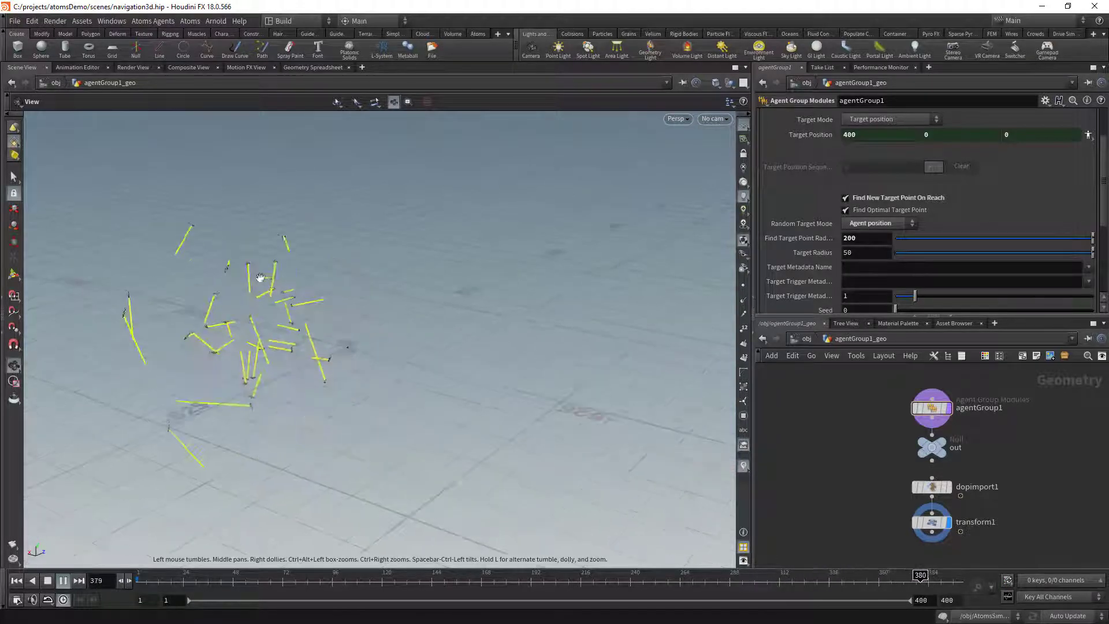
left_click(47, 581)
left_click(17, 581)
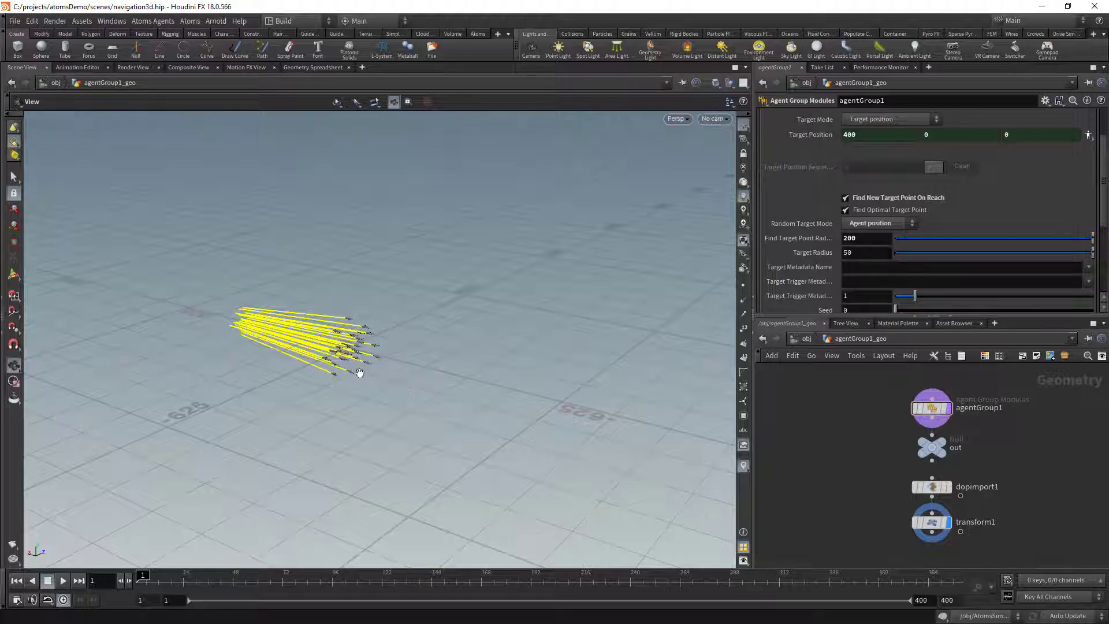
left_click_drag(327, 354, 440, 368)
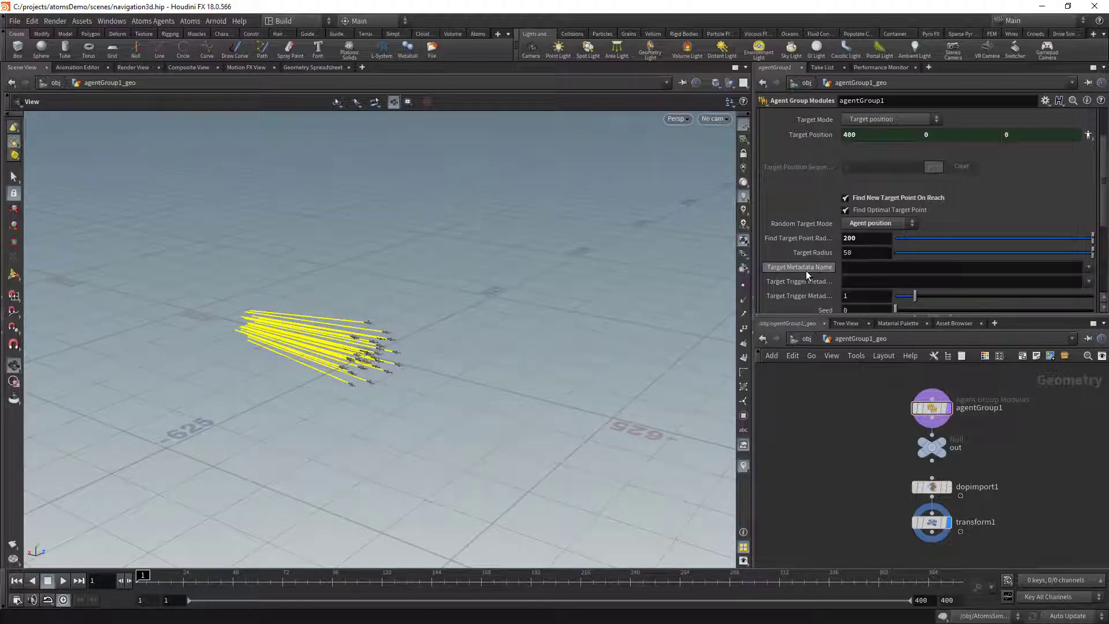
Try 0 as the Target Metadata Name and clear the field again
scroll(809, 273, "down", 1)
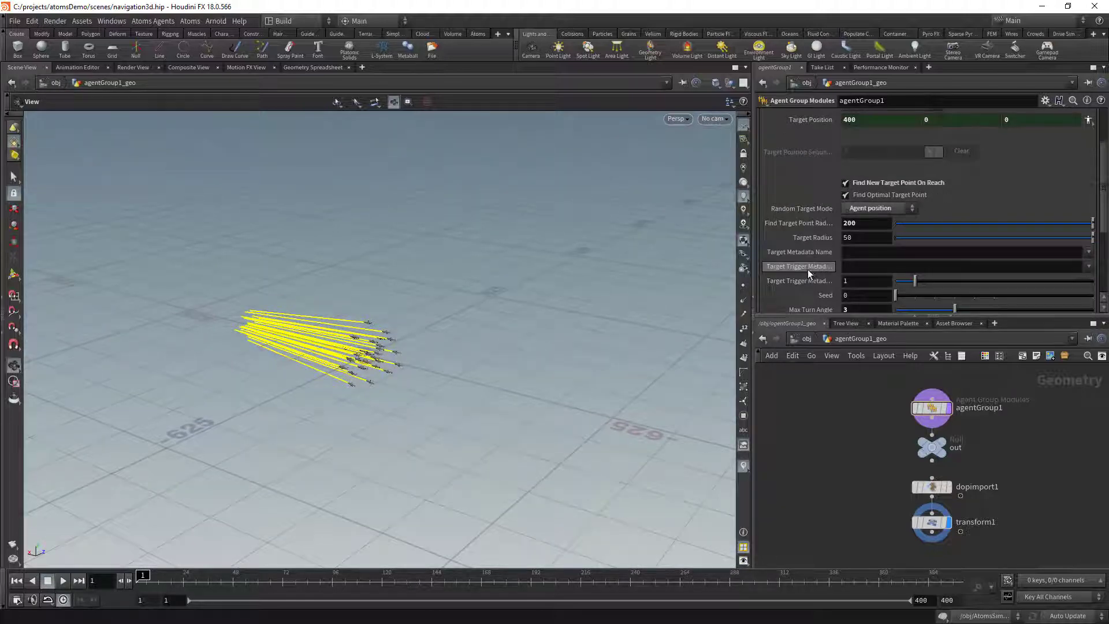
left_click(853, 252)
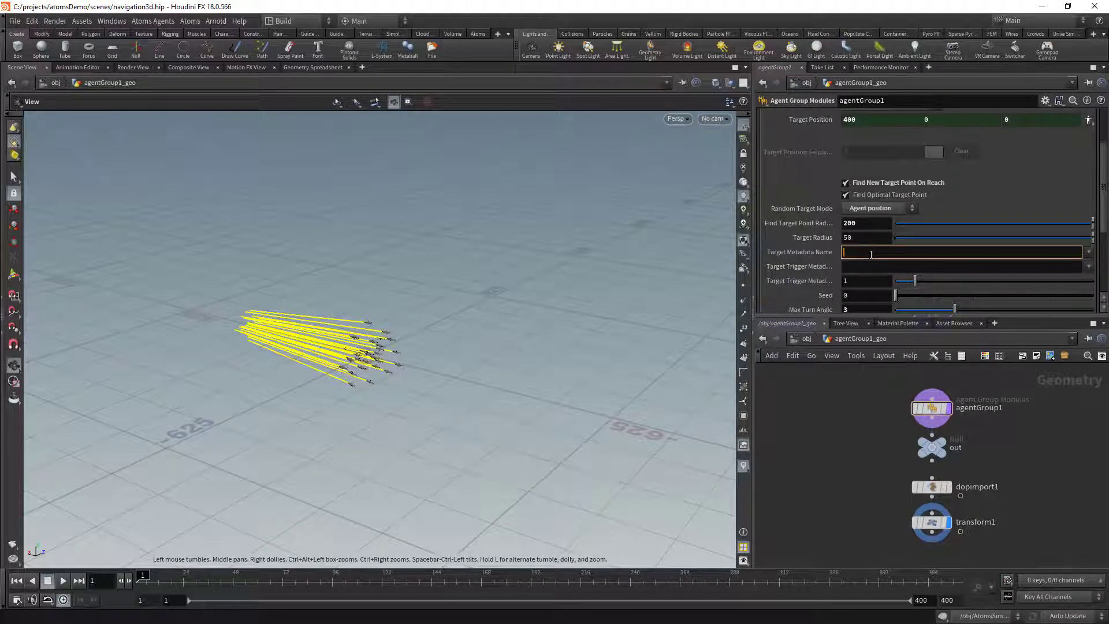
scroll(811, 251, "up", 2)
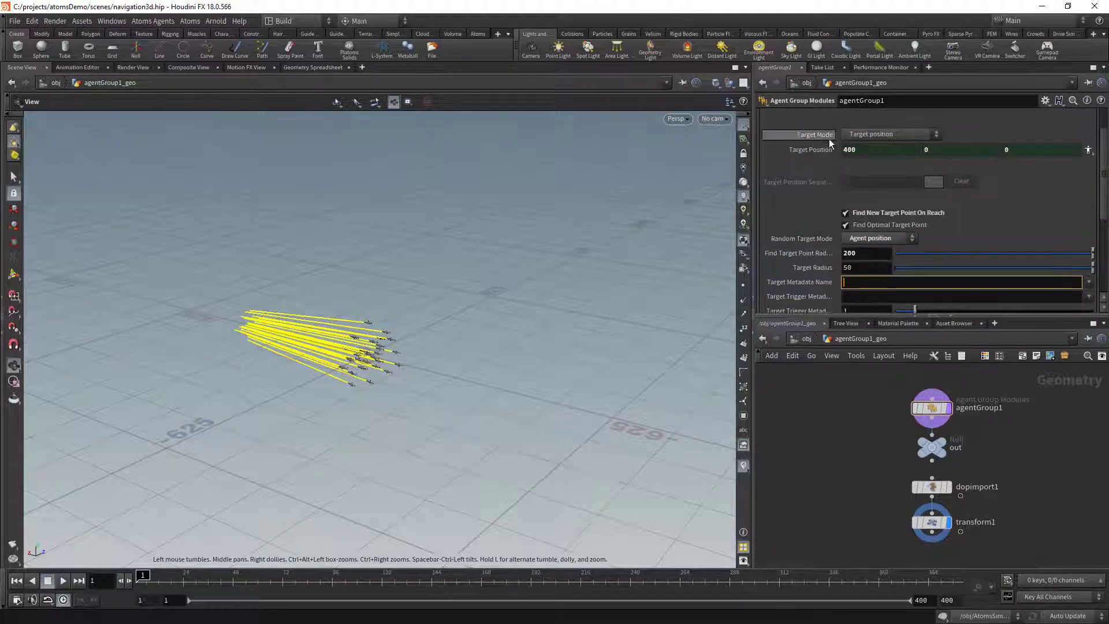
type("0")
key("Return")
left_click(853, 280)
key("BackSpace")
key("Return")
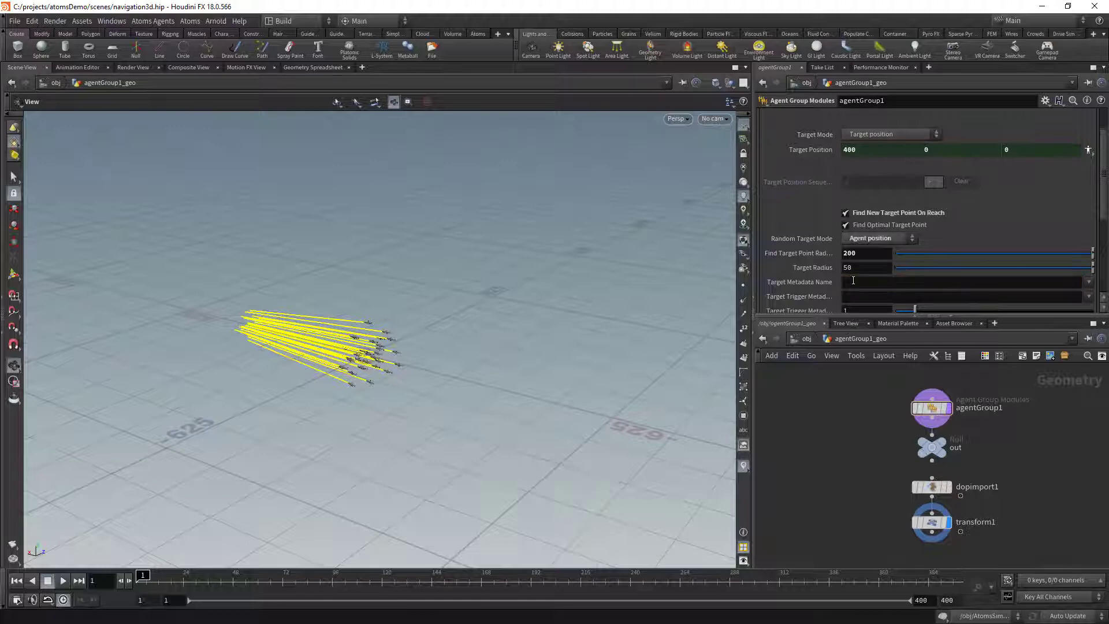
Examine the navigation3d module's target trigger metadata, Seed, Max Turn Angle and Velocity Threshold parameters
scroll(848, 279, "down", 1)
scroll(815, 251, "down", 1)
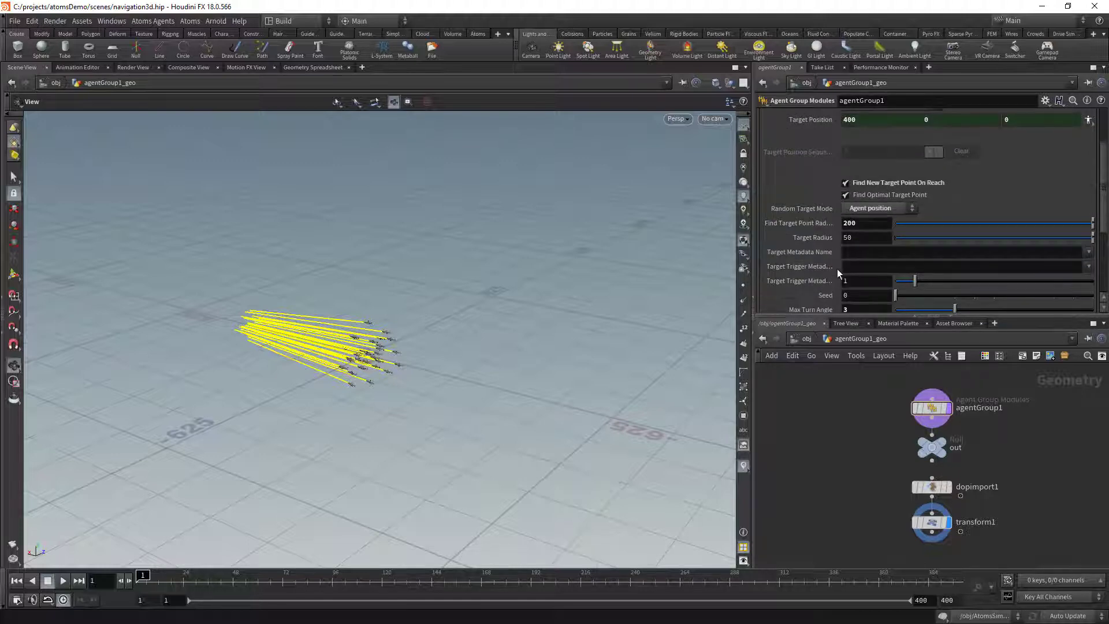
scroll(824, 266, "down", 2)
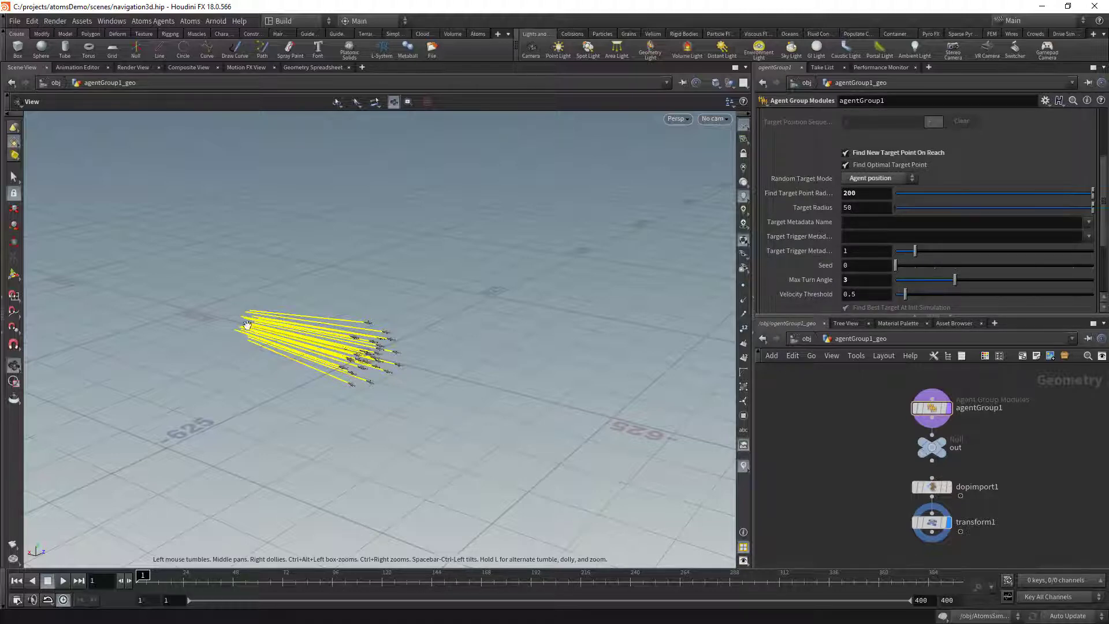
left_click(856, 237)
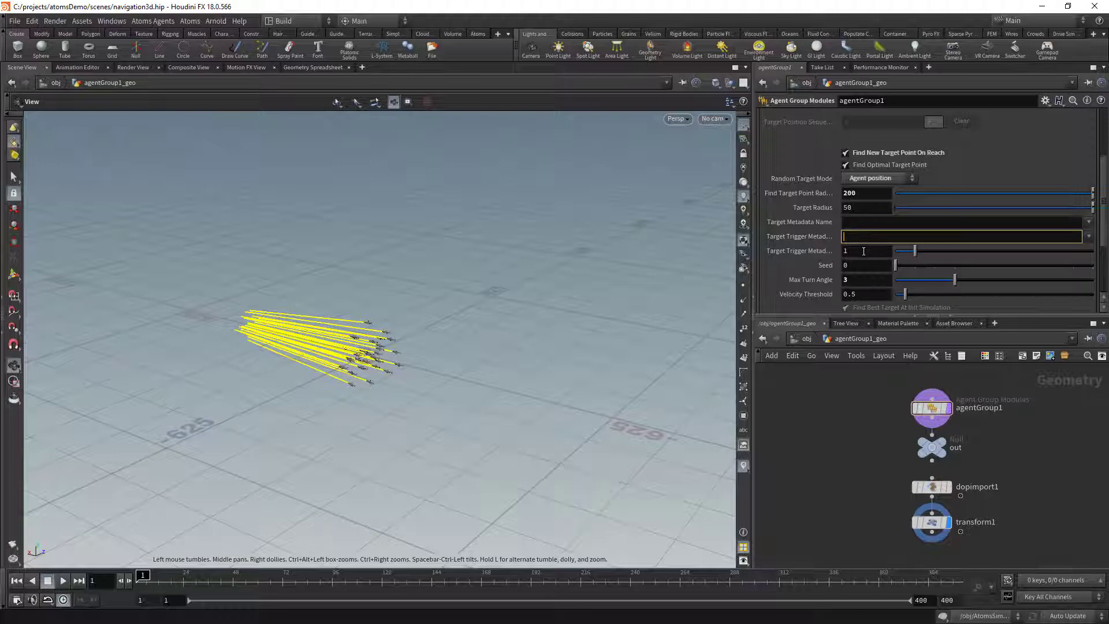
left_click(863, 252)
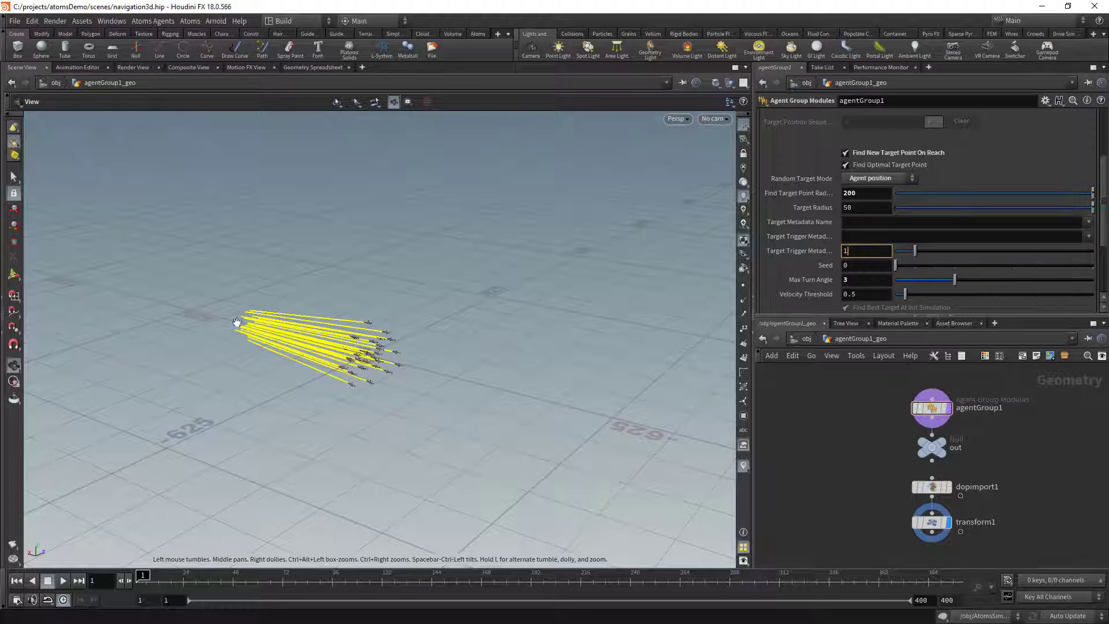
scroll(814, 244, "down", 1)
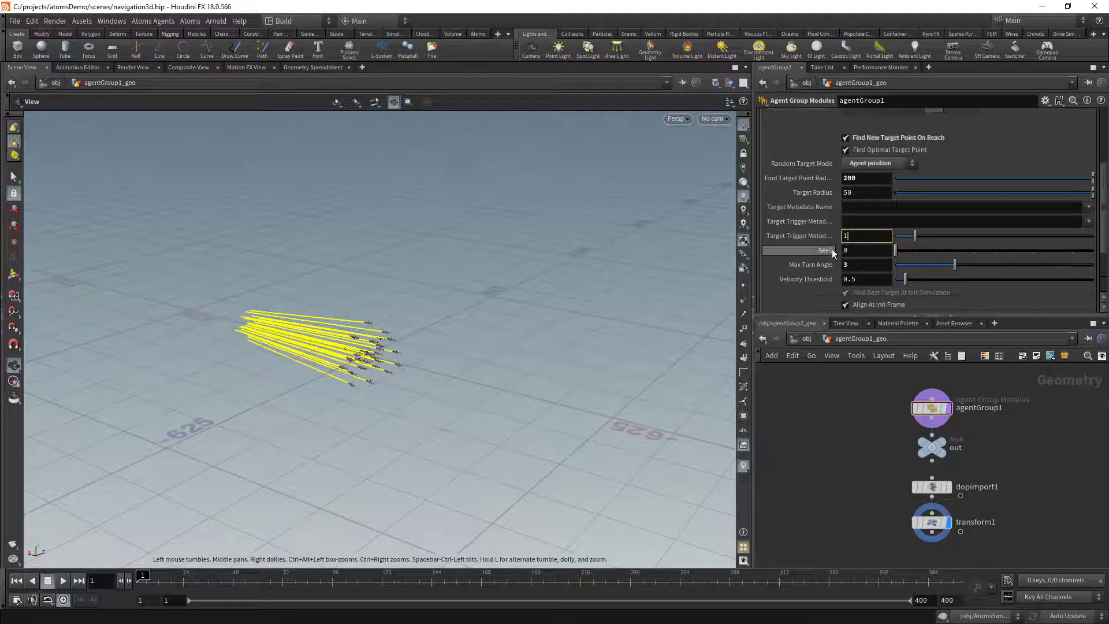
scroll(807, 258, "down", 1)
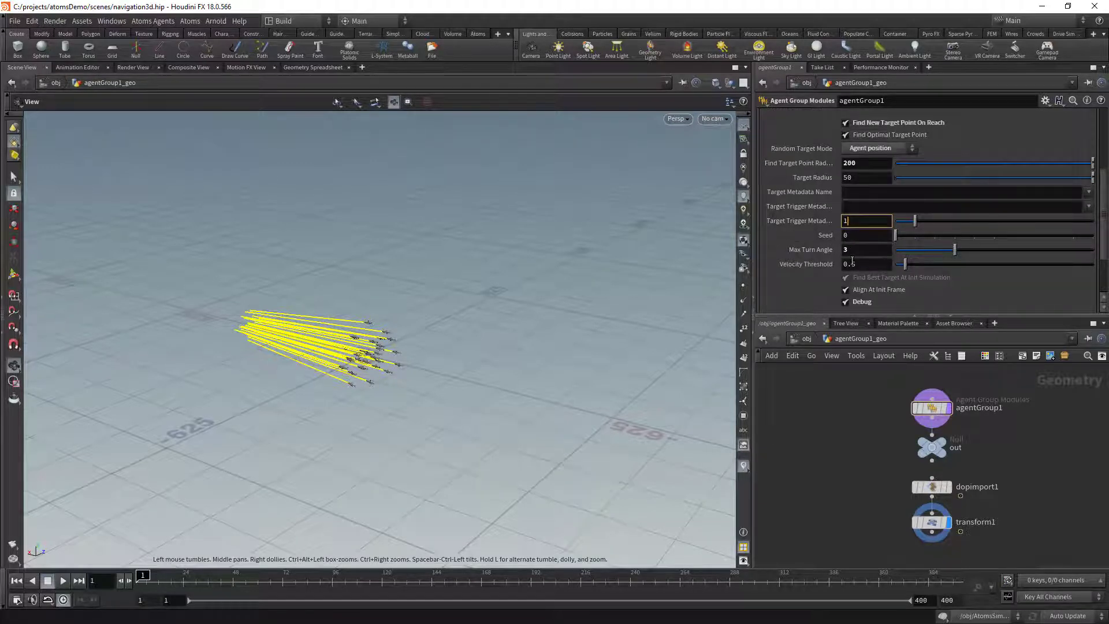
scroll(823, 268, "down", 1)
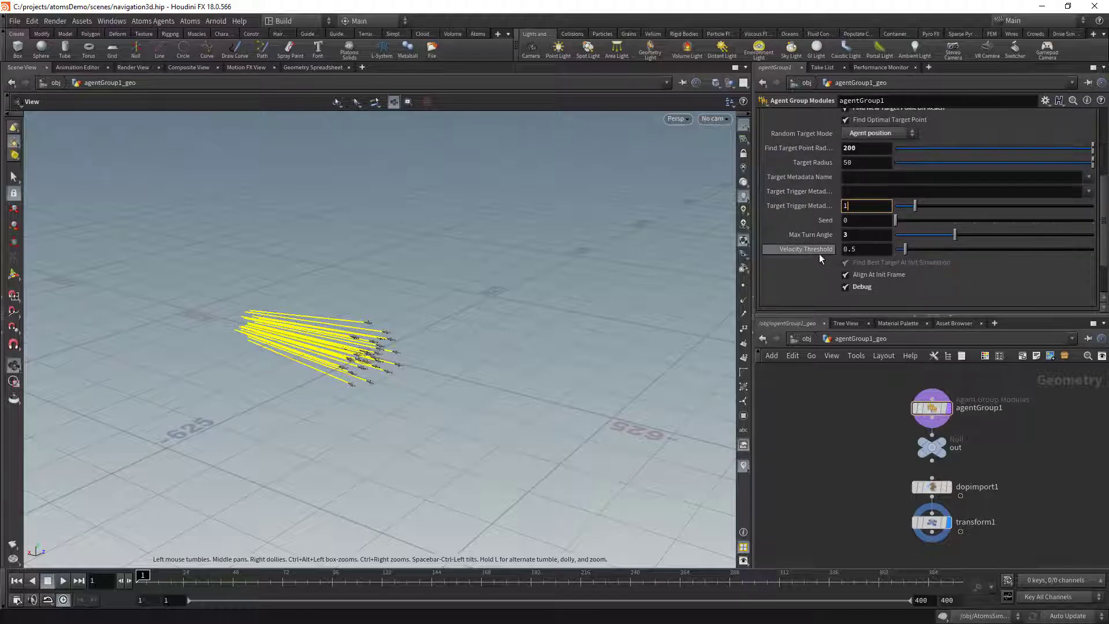
mouse_move(820, 258)
Set the Target Mode to Random Target Point and the Random Target Mode to Group position
scroll(802, 266, "up", 5)
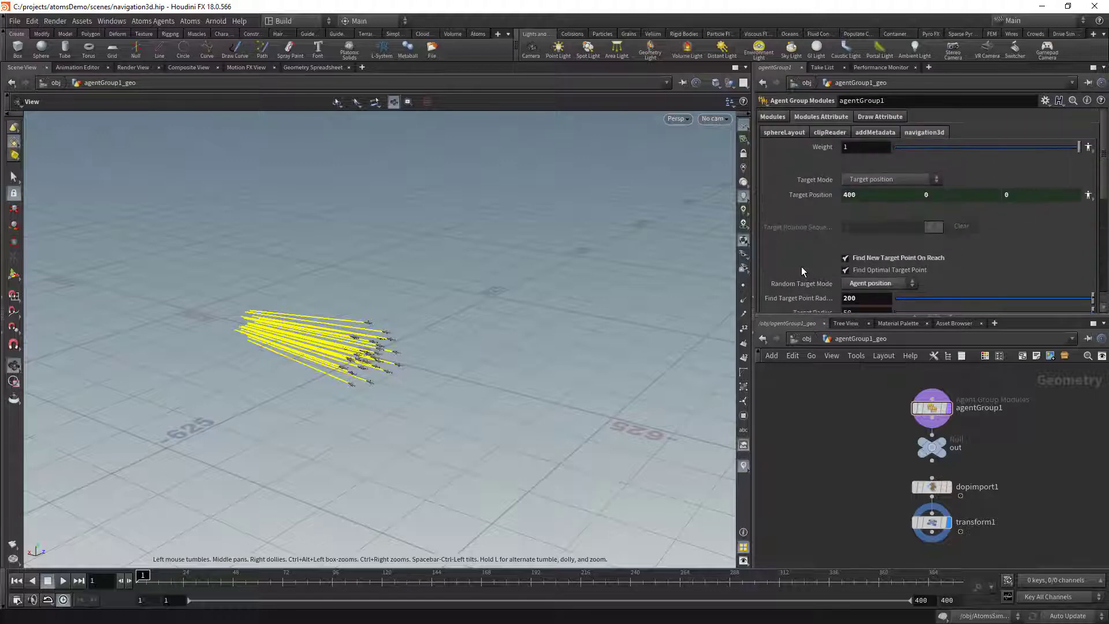
left_click(866, 180)
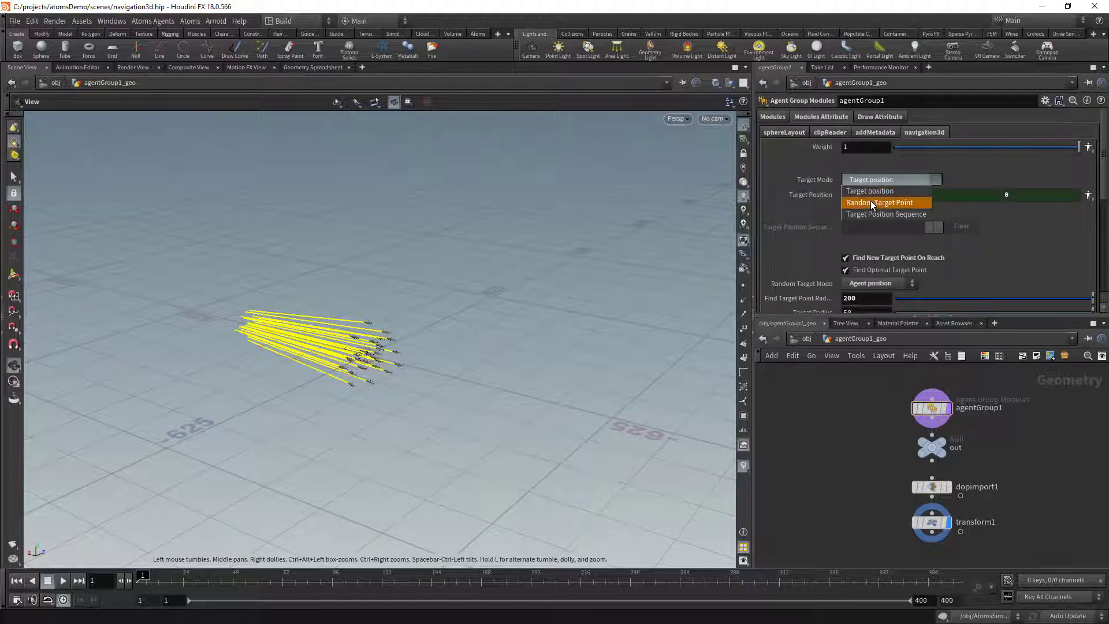
left_click(872, 203)
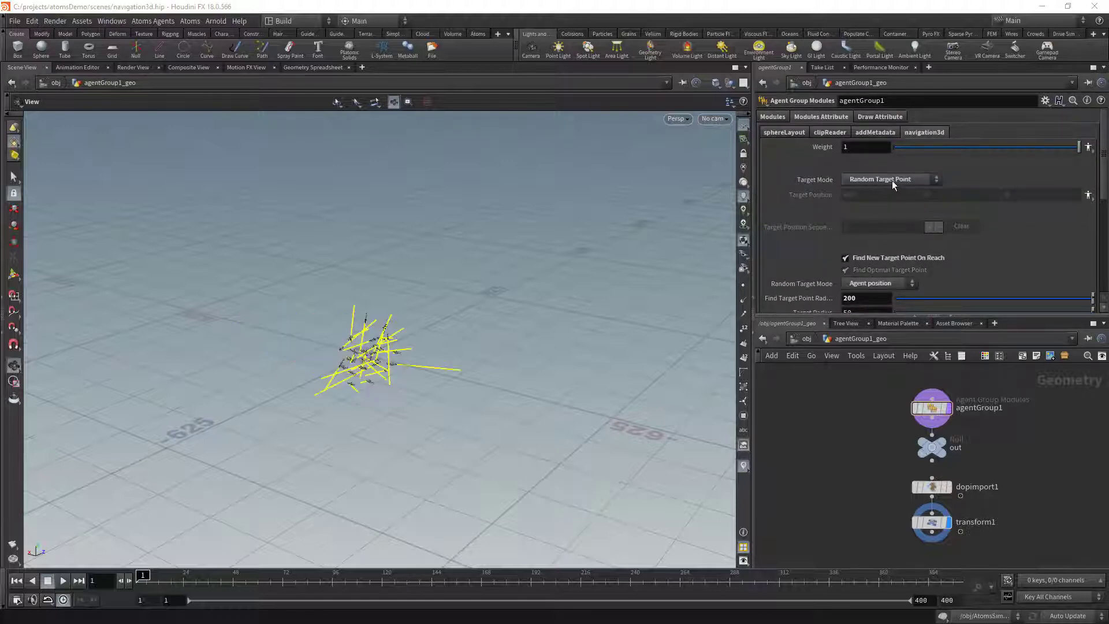
left_click(873, 283)
left_click(869, 296)
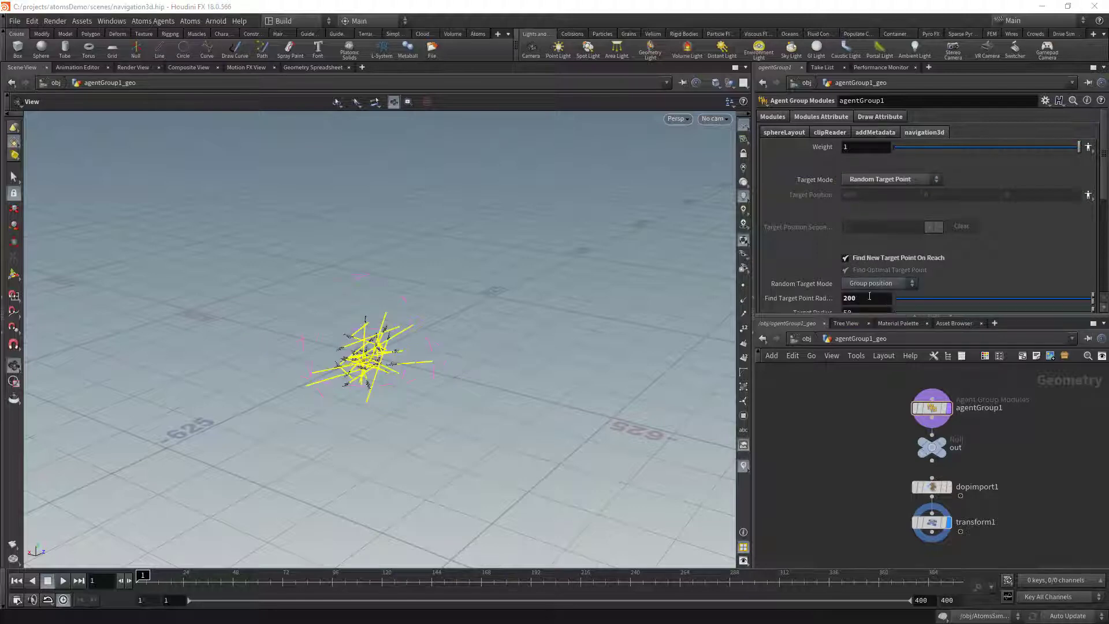
left_click(866, 179)
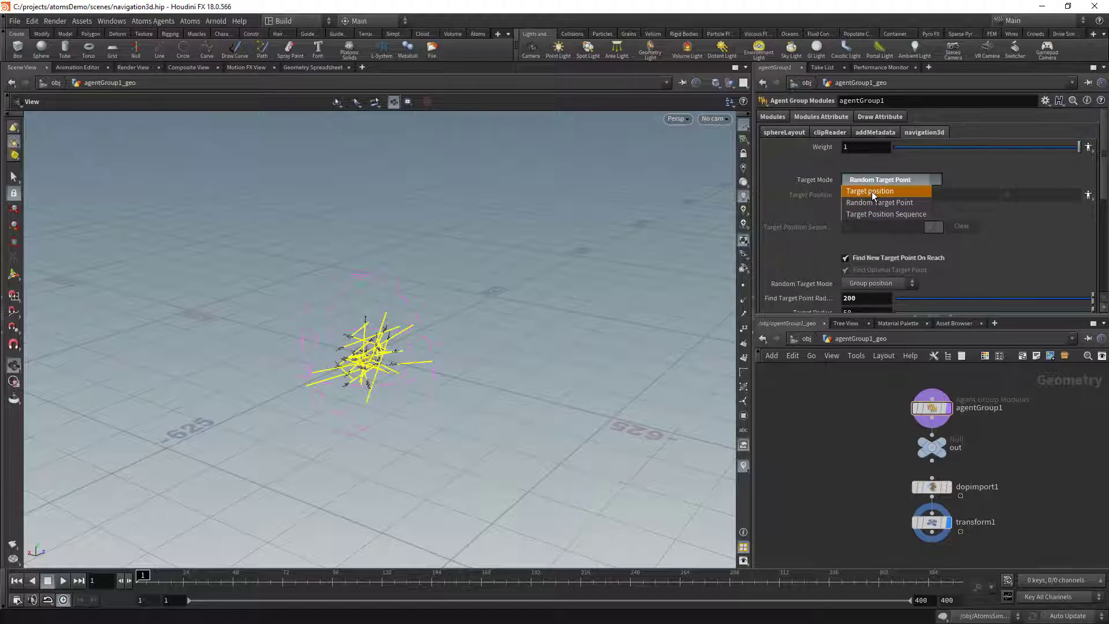
left_click(864, 201)
Set the Find Target Point Radius to 500 and play the simulation, keeping Group position as the Random Target Mode
scroll(849, 243, "down", 1)
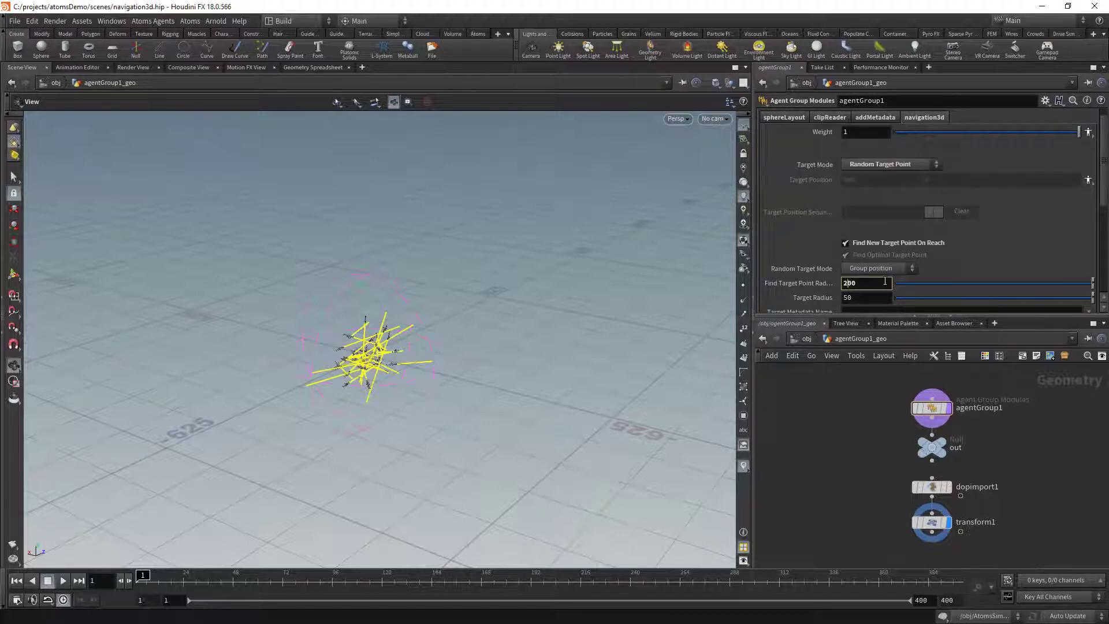
key("Return")
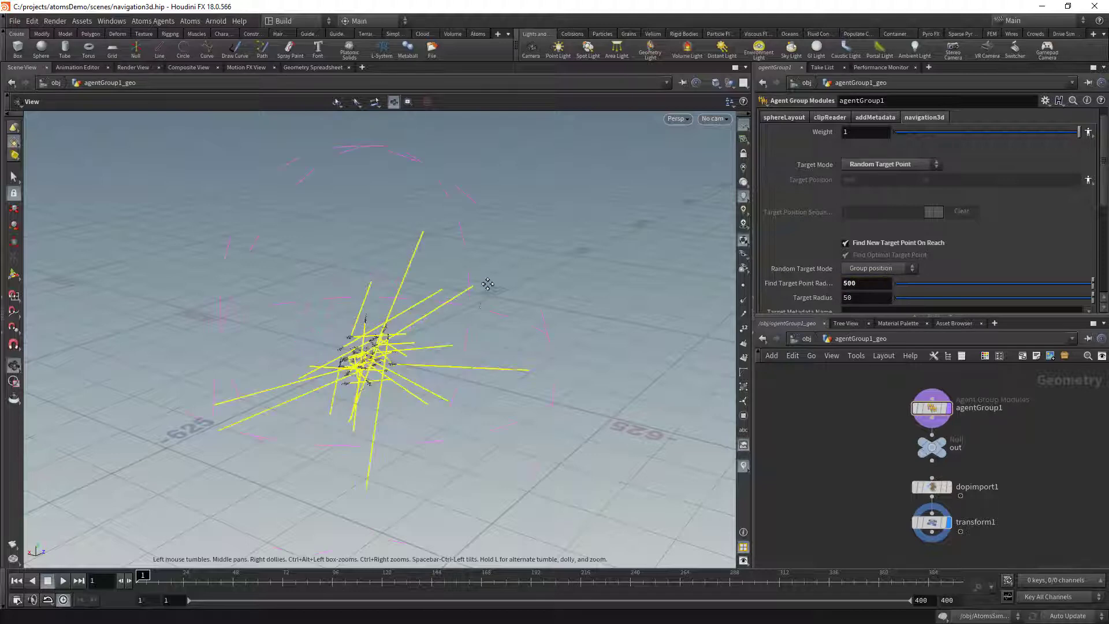
middle_click_drag(446, 378, 439, 354)
left_click(63, 581)
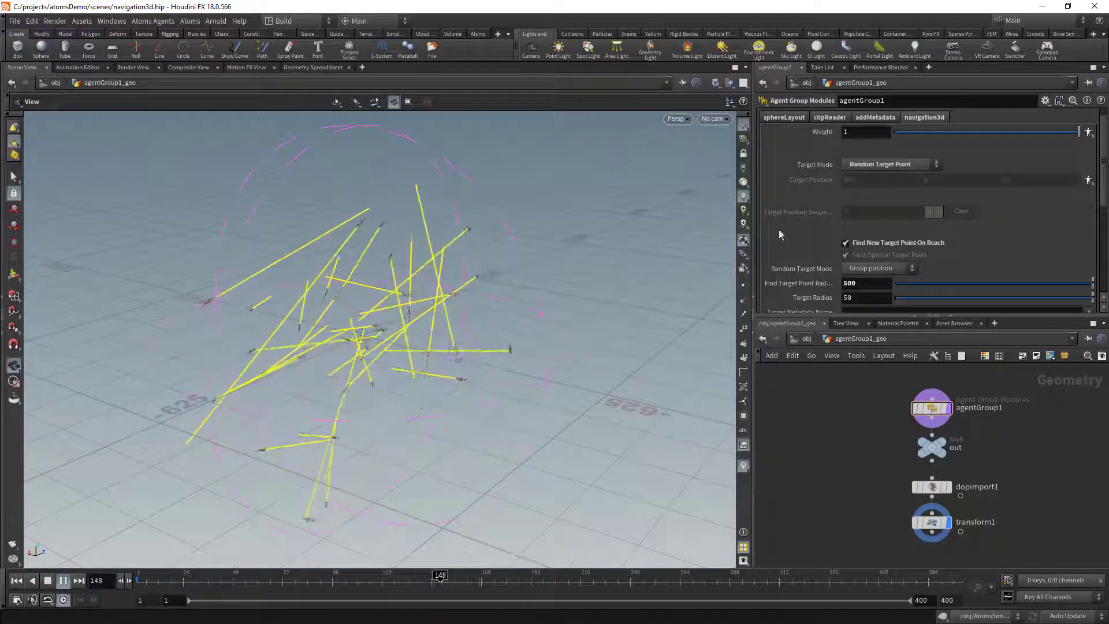
left_click(47, 580)
left_click(871, 269)
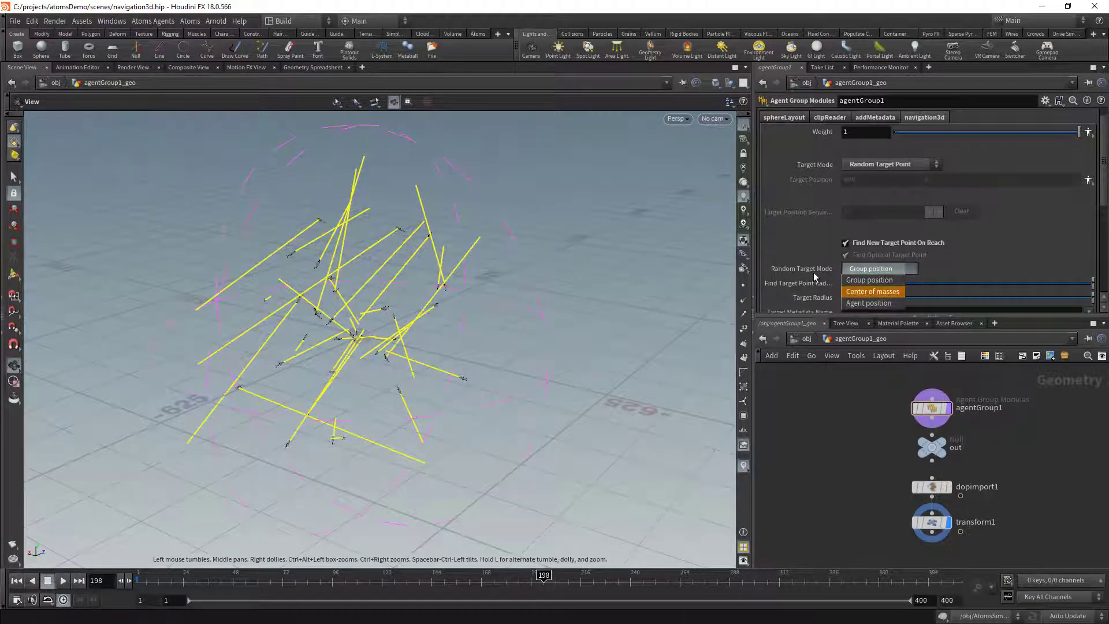
left_click(869, 279)
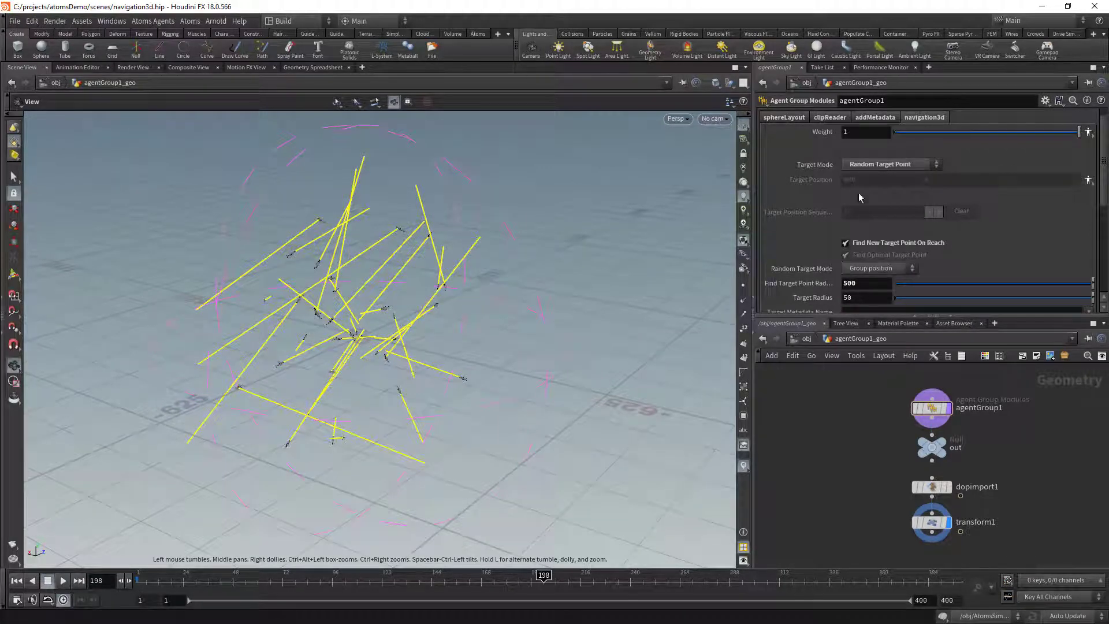
Set the navigation3d Target Mode to Target Position Sequence and add four positions to the sequence
left_click(884, 165)
left_click(873, 200)
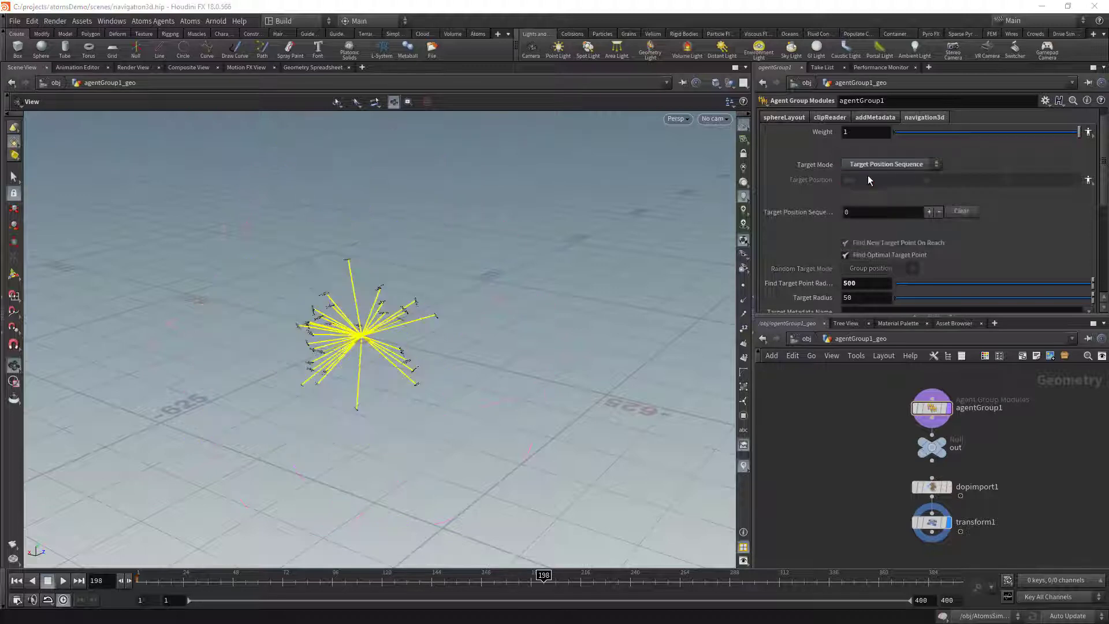
left_click(929, 212)
left_click(929, 208)
left_click(930, 199)
left_click(929, 191)
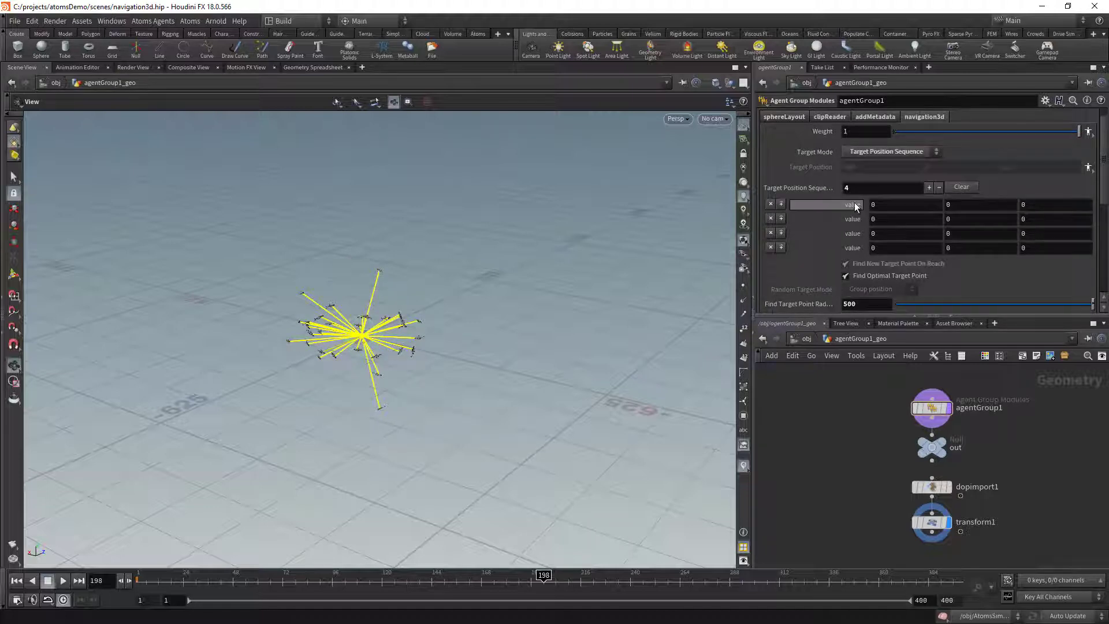
Link the four sequence positions to the null objects' translate channels, using null2, null3 and null4 for the last three
right_click(855, 205)
mouse_move(936, 267)
left_click(1028, 267)
double_click(1017, 289)
right_click(857, 222)
left_click(1028, 281)
left_click(943, 231)
left_click(948, 279)
double_click(974, 298)
double_click(1051, 219)
left_click(1051, 233)
type("ch(\"../../null2/tz\")")
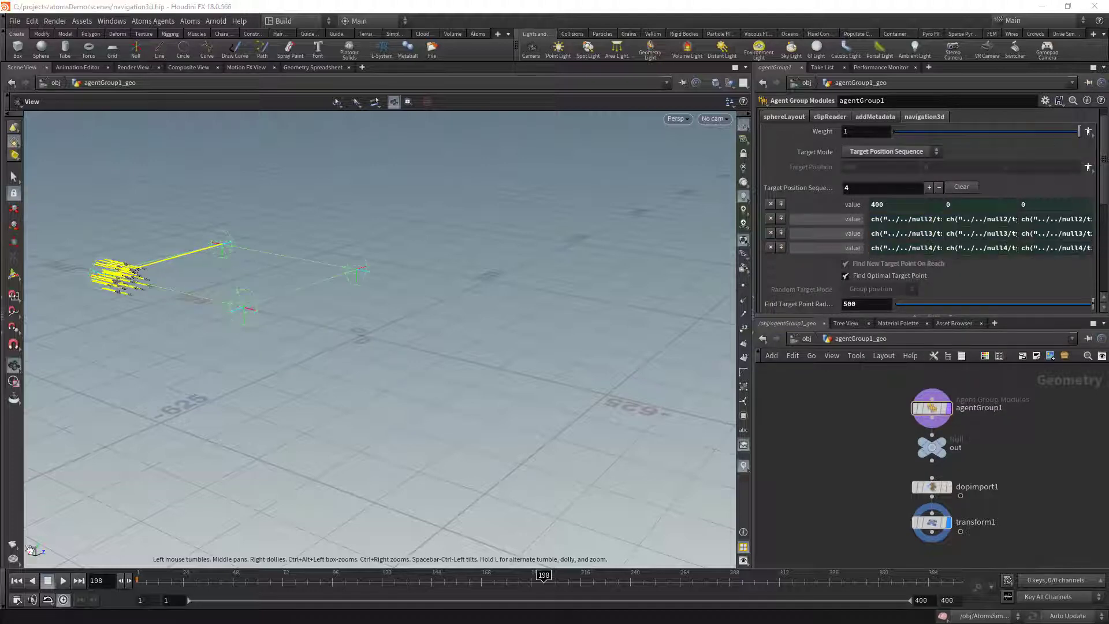
Play the simulation to watch the fish follow the target position sequence, and rewind to the first frame
key("ctrl+Up")
scroll(192, 396, "up", 2)
left_click_drag(192, 397, 285, 424)
left_click(61, 581)
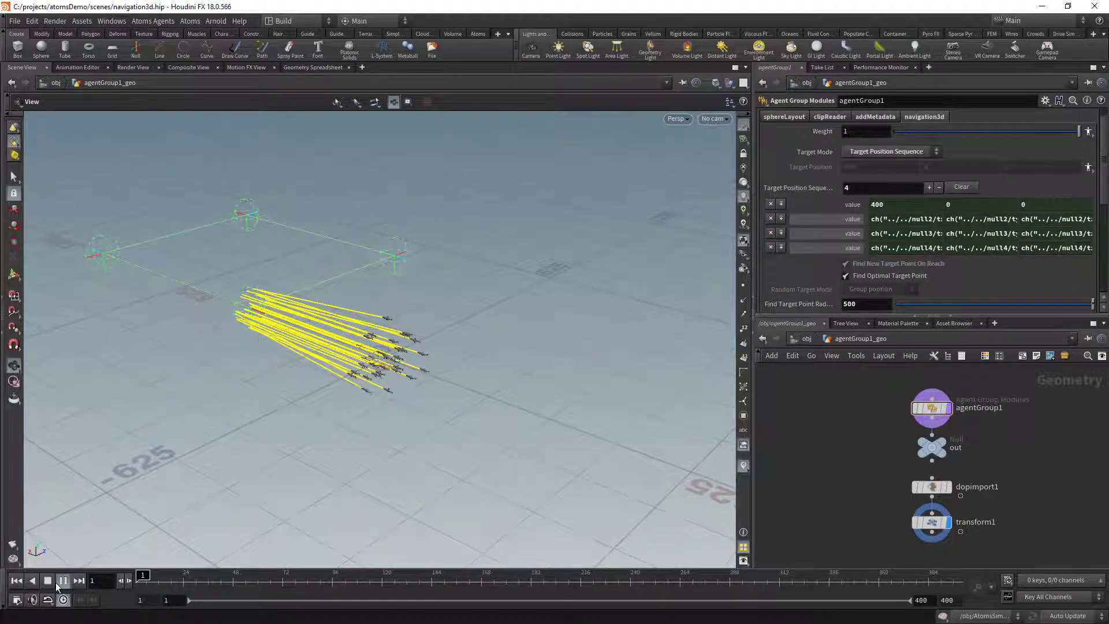
scroll(295, 344, "up", 3)
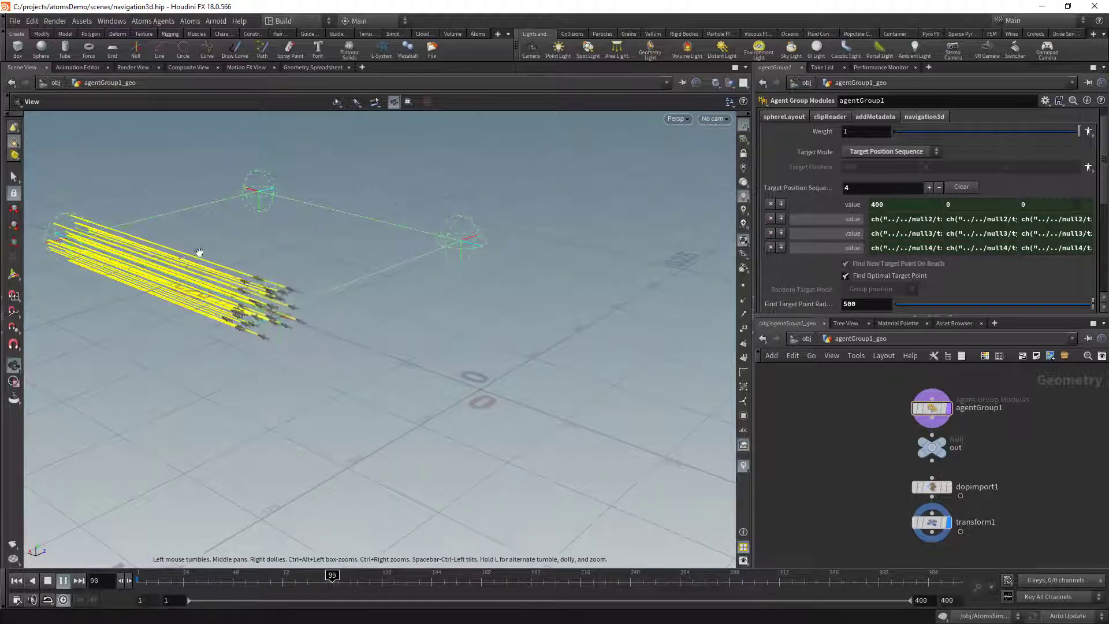
left_click_drag(199, 252, 404, 362)
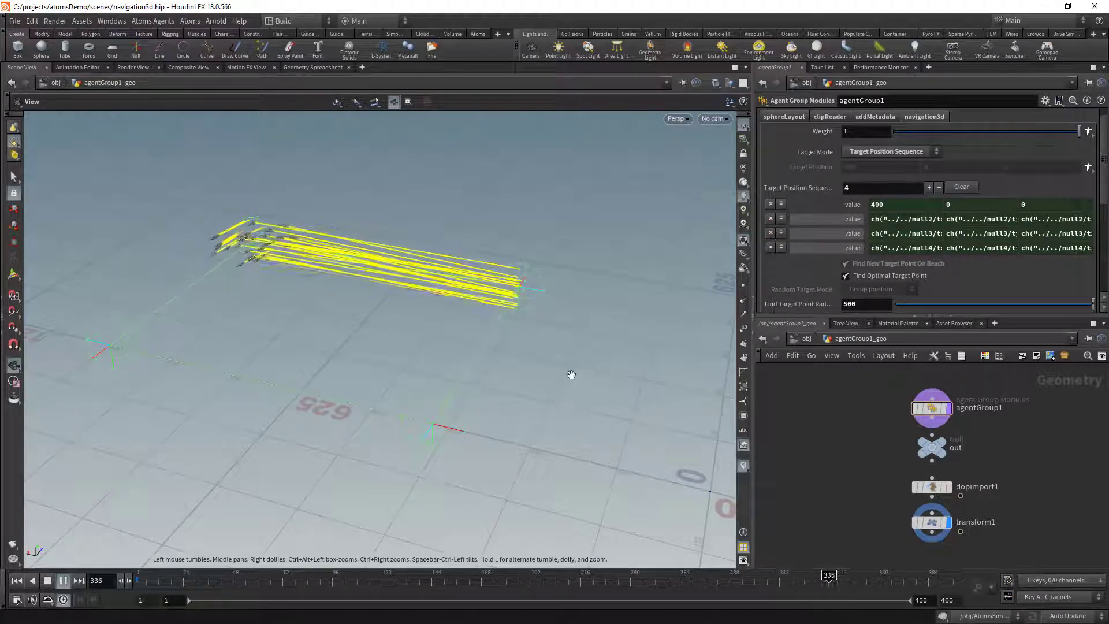
left_click(16, 581)
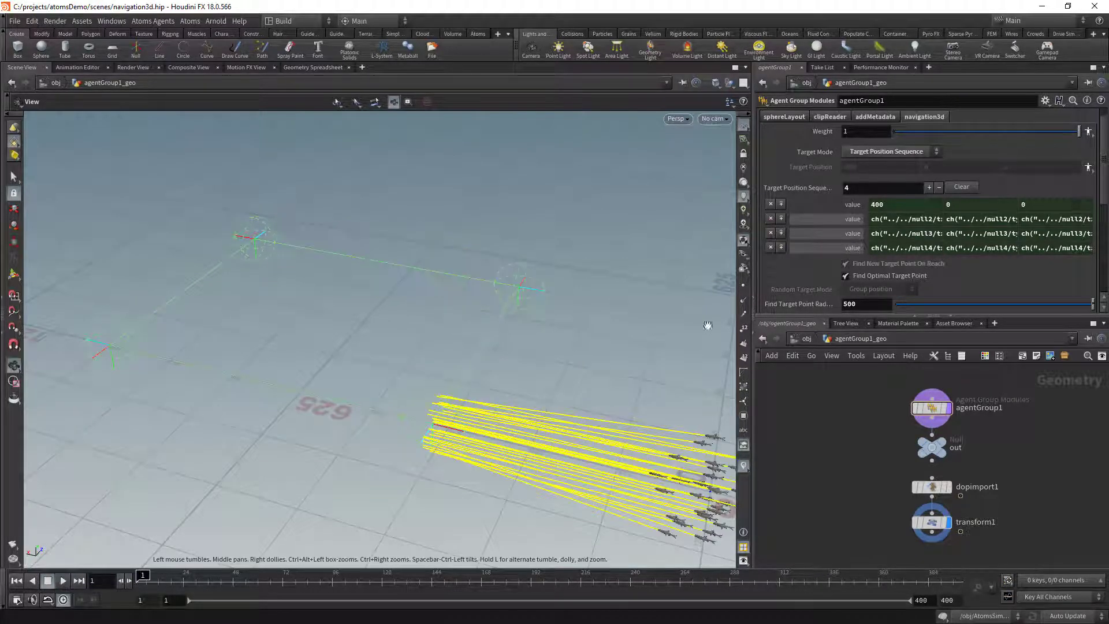
Turn Find Optimal Target Point off and back on to compare the agents' target lines at the first sequence point
middle_click_drag(562, 386, 538, 329)
left_click_drag(538, 329, 463, 309)
right_click_drag(463, 310, 503, 297)
middle_click_drag(408, 270, 344, 288)
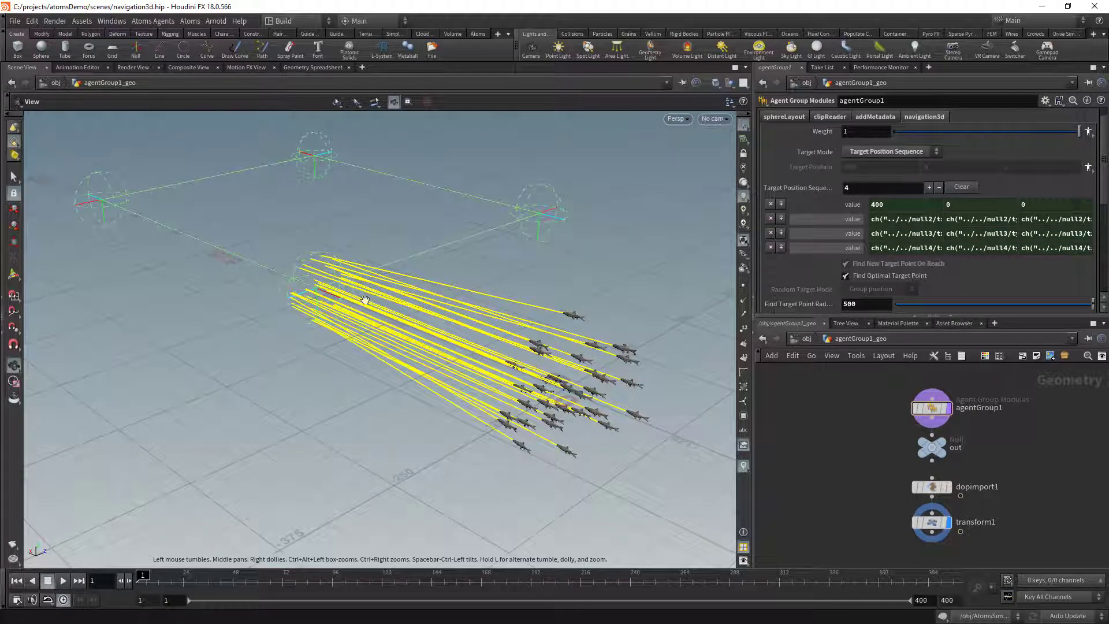
left_click(847, 275)
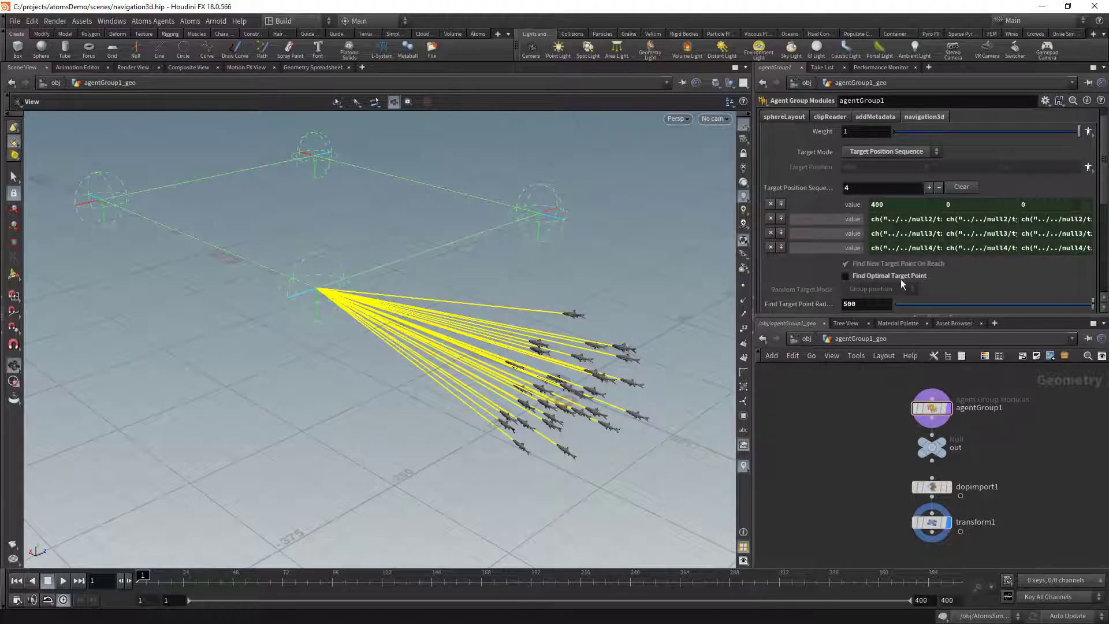
middle_click_drag(340, 293, 364, 296)
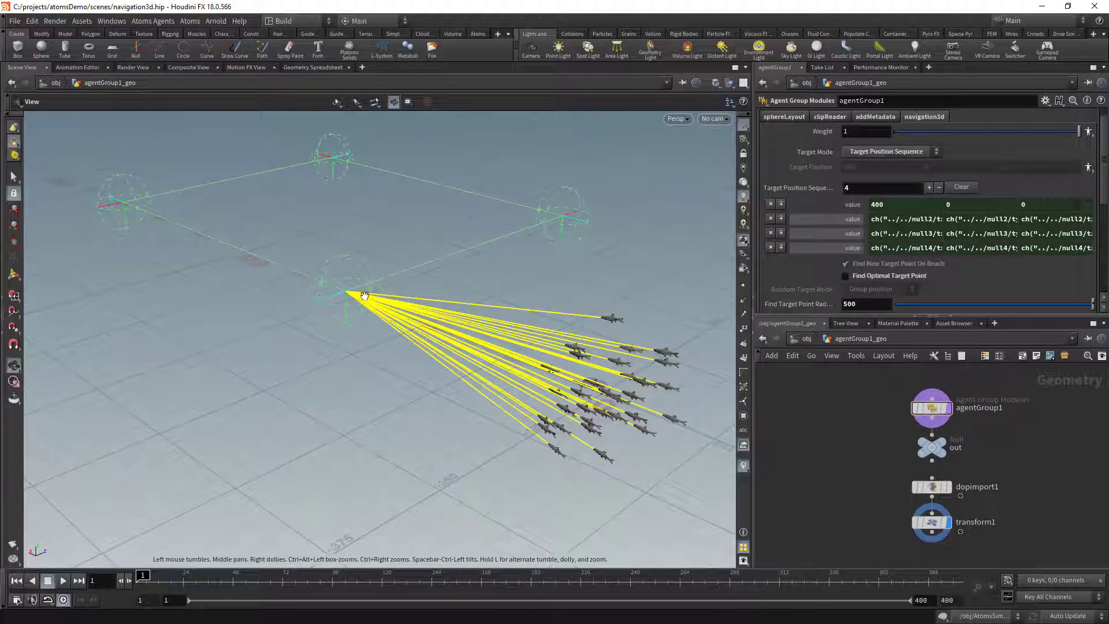
left_click(846, 276)
left_click_drag(381, 289, 373, 323)
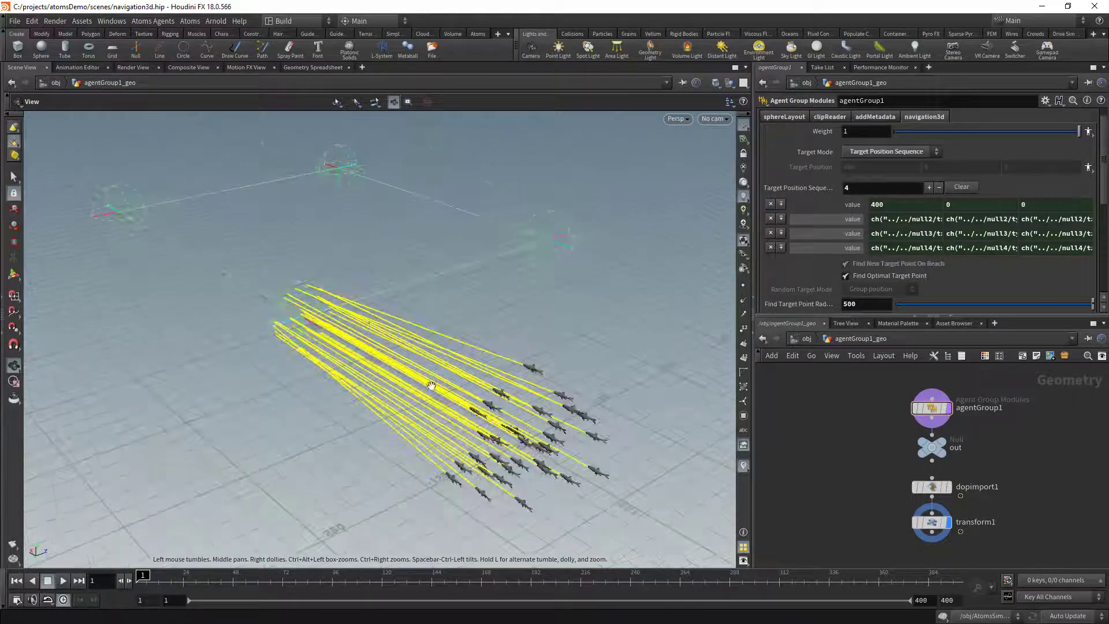
Set the navigation3d Target Radius to 80 and inspect the enlarged target spheres
scroll(806, 282, "down", 3)
left_click(847, 274)
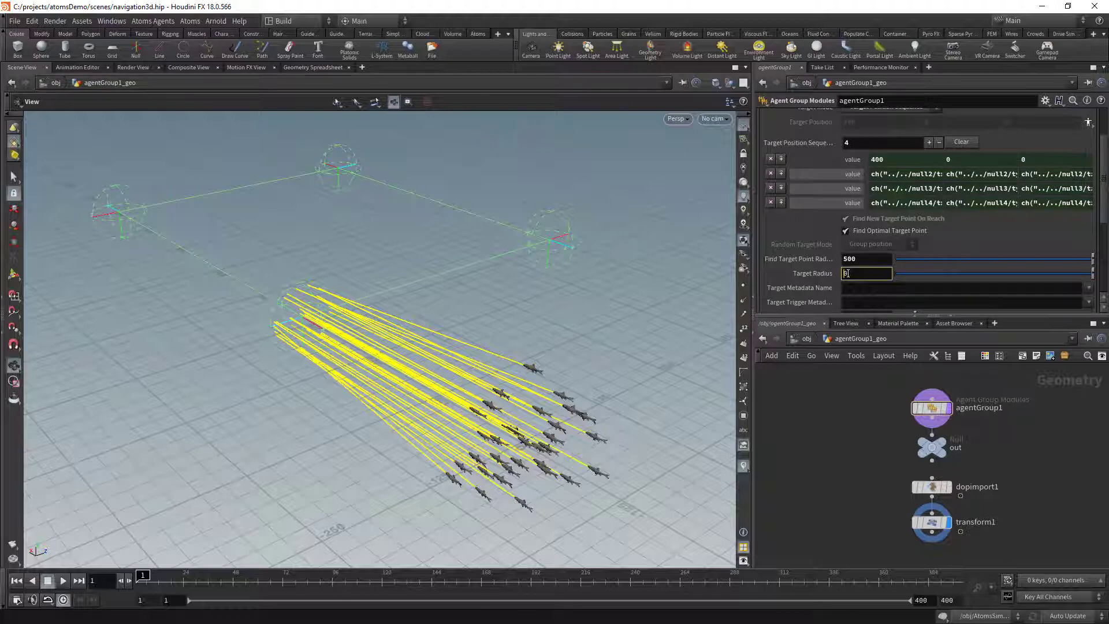
type("80")
key("Return")
left_click_drag(546, 288, 532, 255)
right_click_drag(532, 255, 377, 297)
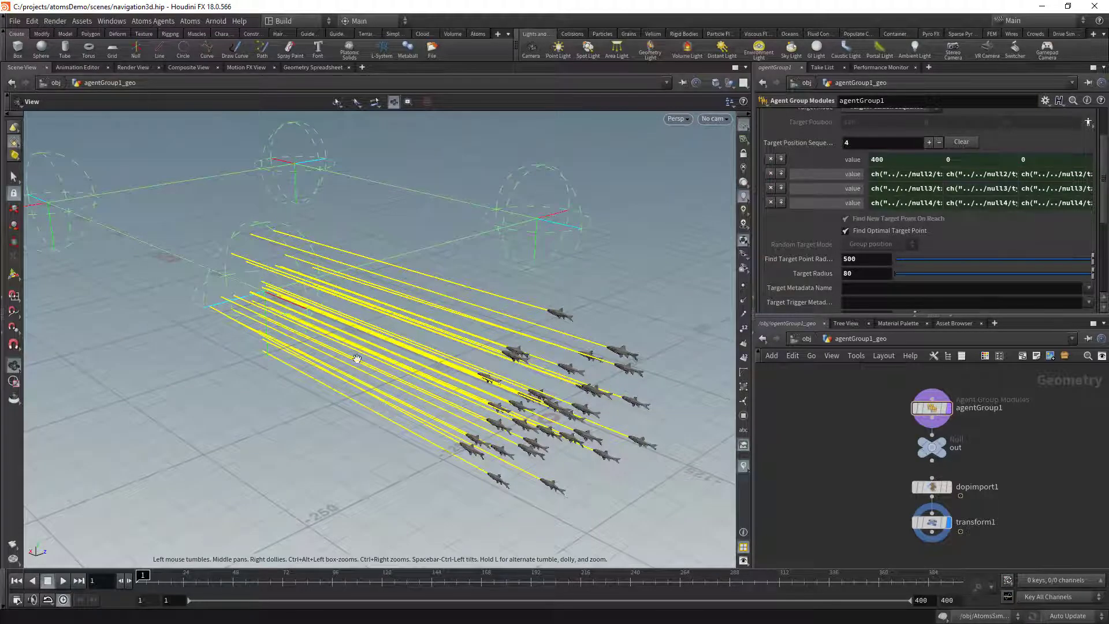
scroll(306, 302, "down", 2)
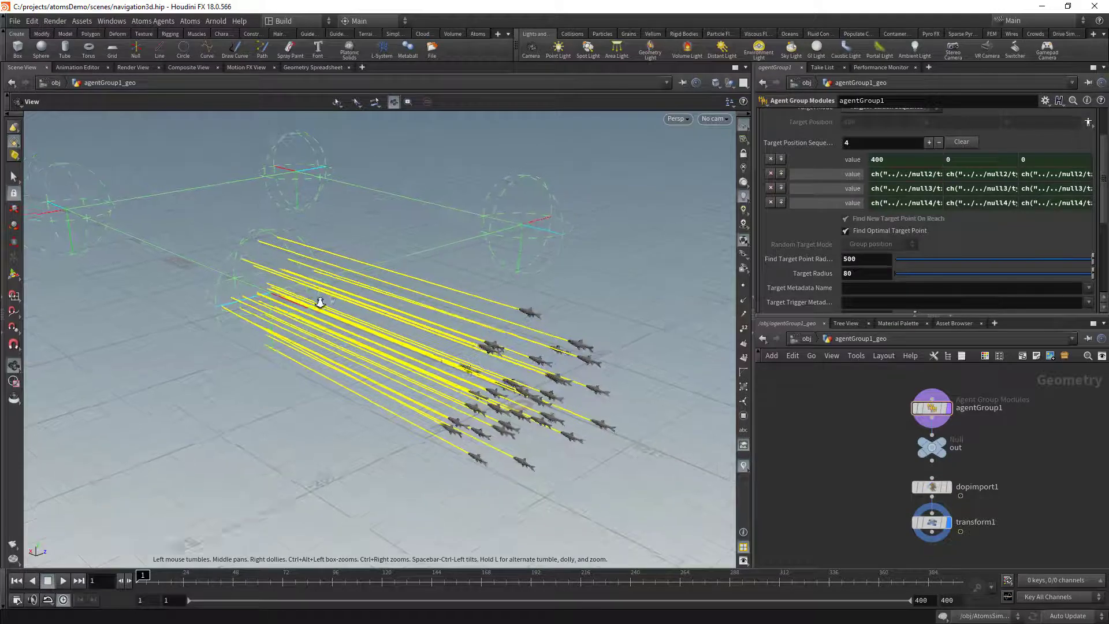
Play the simulation with the larger target radius, following the fish around the four sequence points
left_click(68, 584)
left_click_drag(278, 365, 539, 330)
left_click_drag(441, 377, 471, 398)
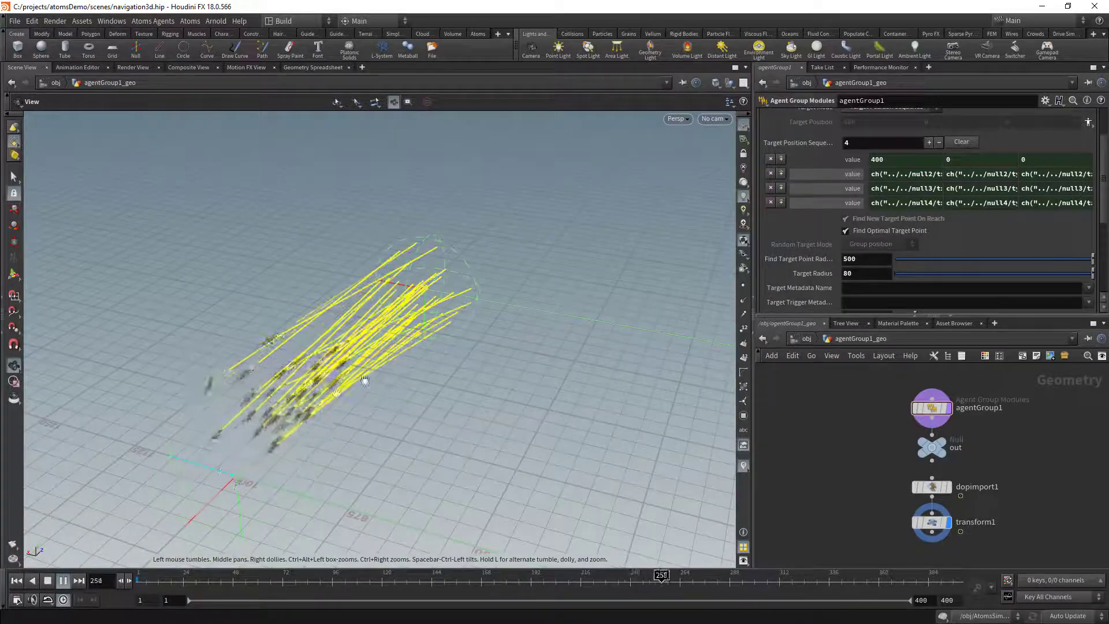
left_click_drag(461, 391, 565, 420)
middle_click_drag(565, 419, 535, 390)
left_click_drag(562, 411, 484, 360)
middle_click_drag(484, 361, 453, 421)
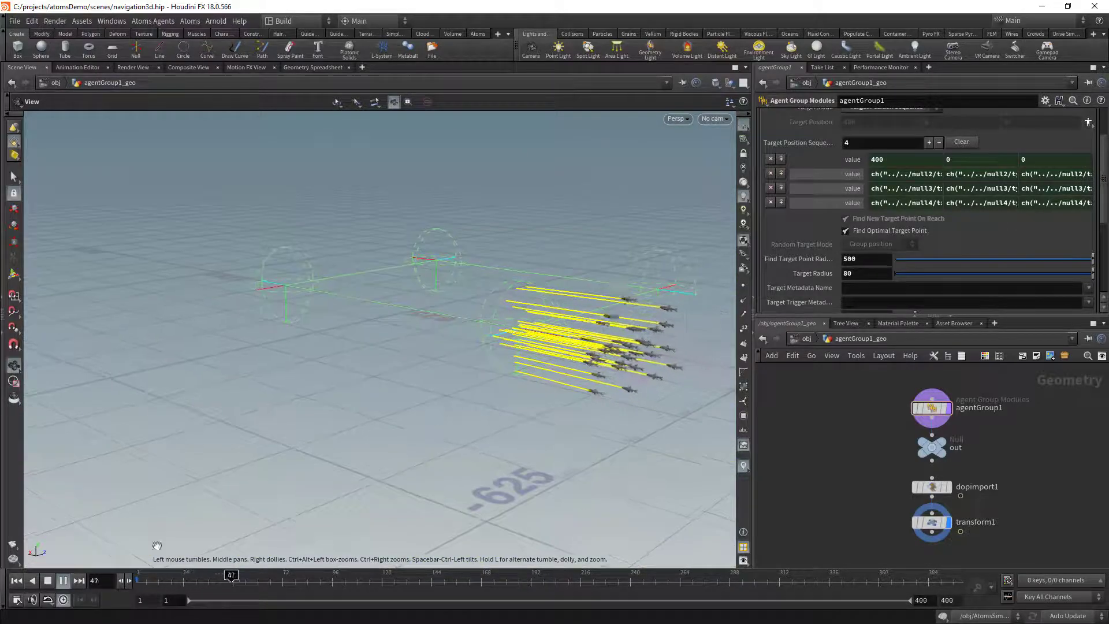
Set the timeline's end frame to 600 and return to the first frame
double_click(947, 599)
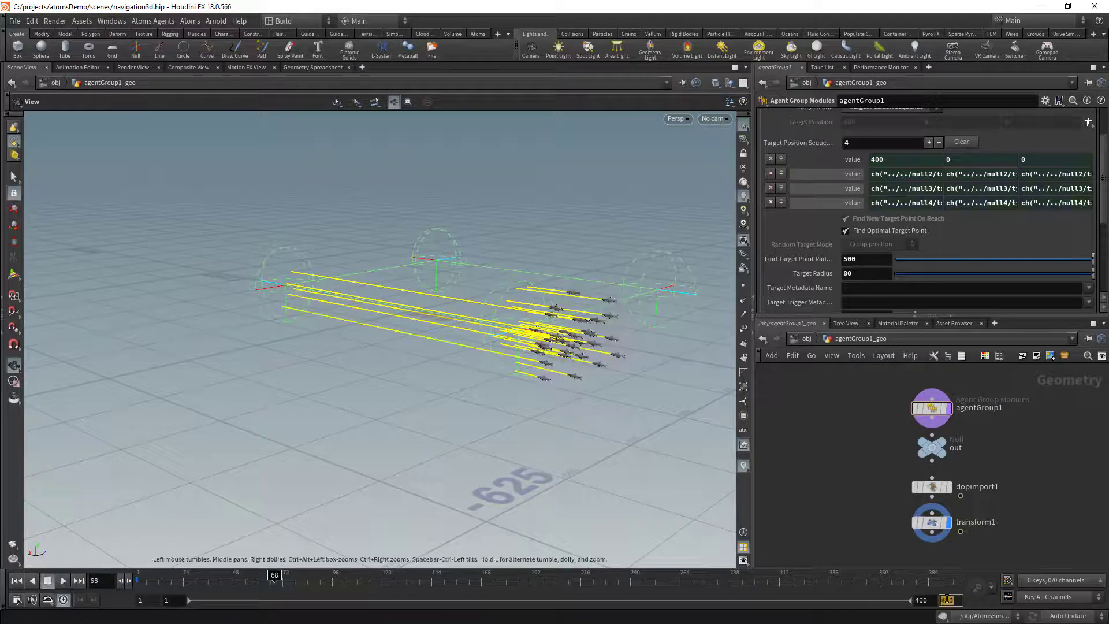
type("600")
key("Return")
middle_click_drag(555, 520, 385, 529)
left_click(16, 581)
middle_click_drag(534, 378, 484, 374)
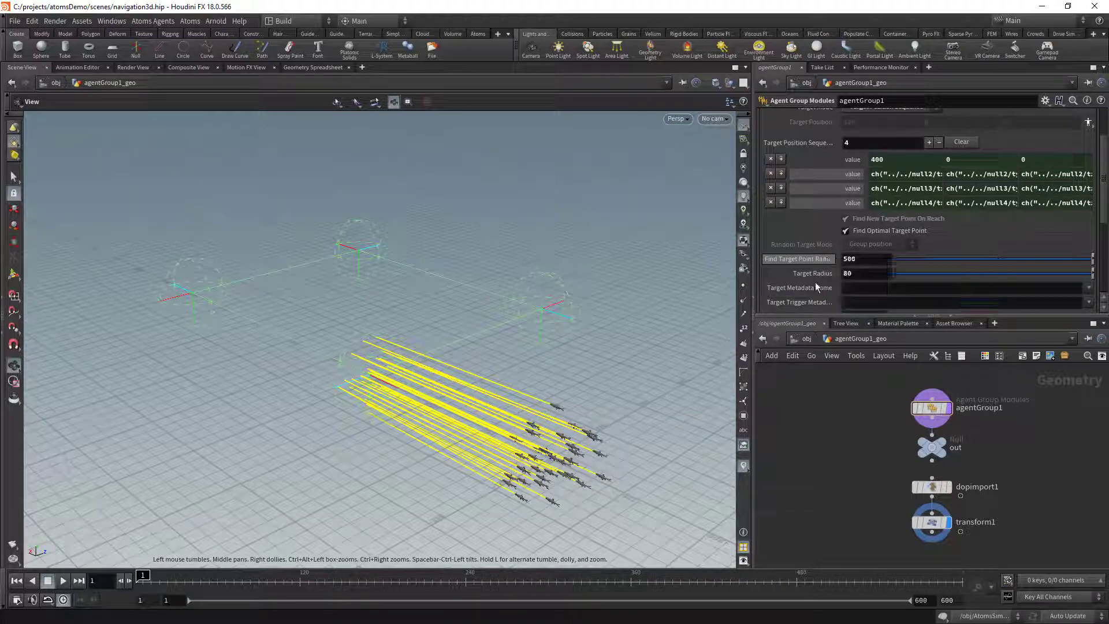
Add a flocking behaviour module to the agent group
scroll(803, 231, "up", 3)
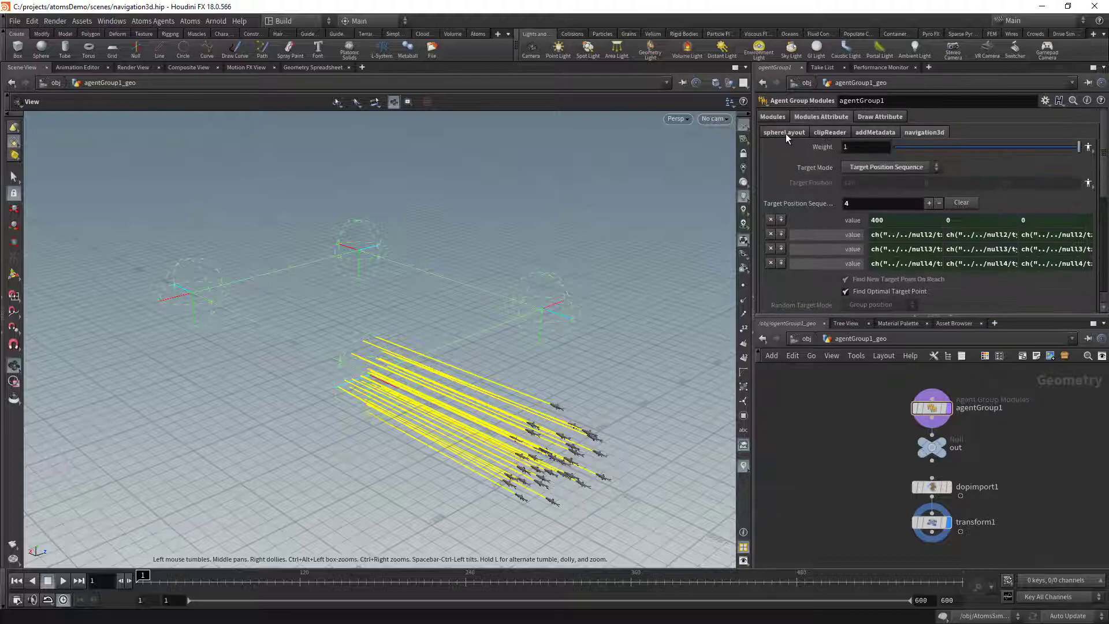
left_click(773, 116)
left_click(890, 132)
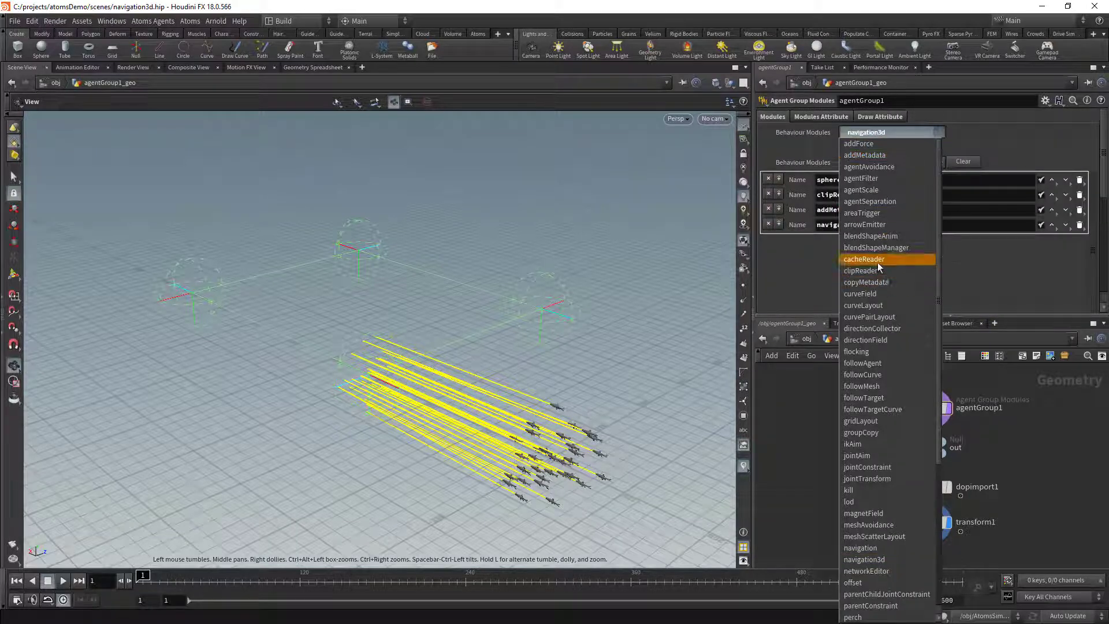
left_click(879, 351)
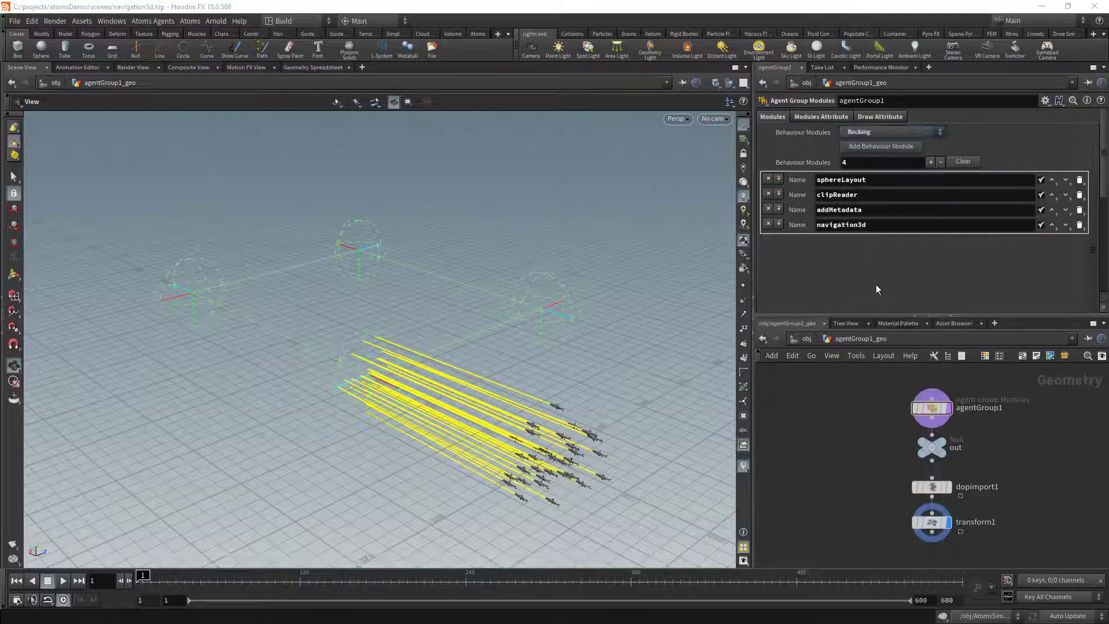
left_click(875, 148)
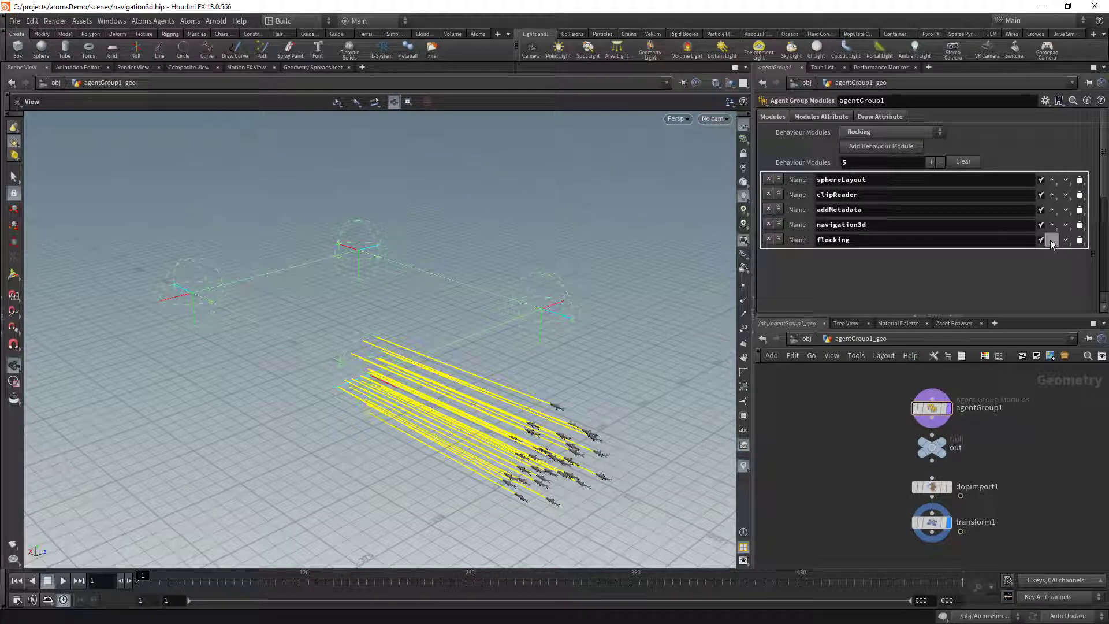
Examine the flocking module's Alignment, Cohesion, Separation, Search Radius, Max Turn Angle and Velocity Threshold parameters
left_click(832, 117)
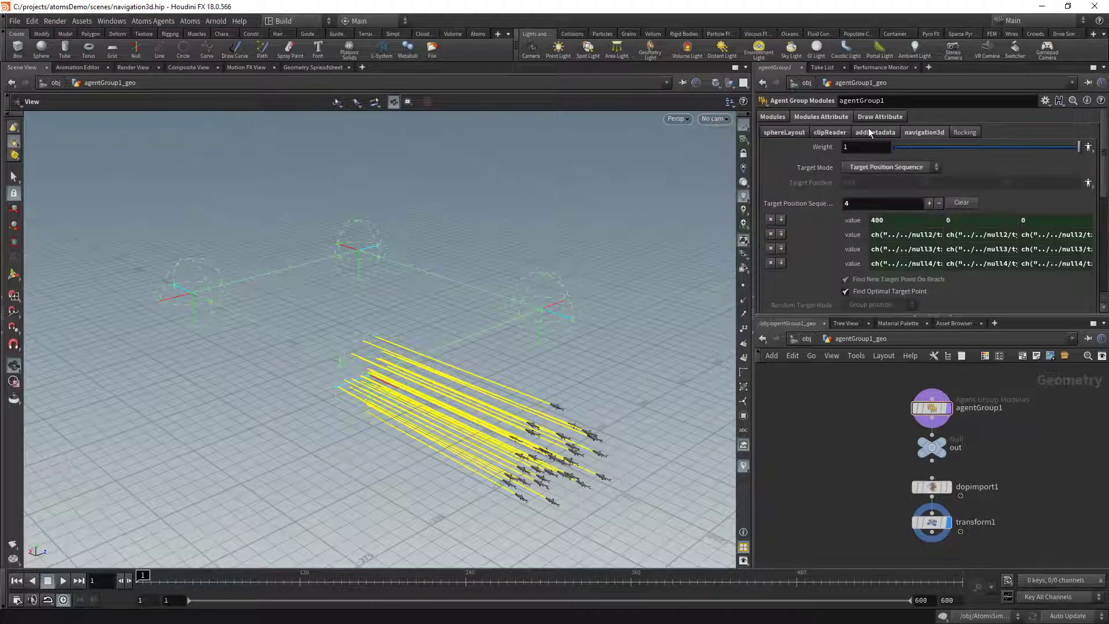
left_click(954, 132)
scroll(831, 211, "down", 3)
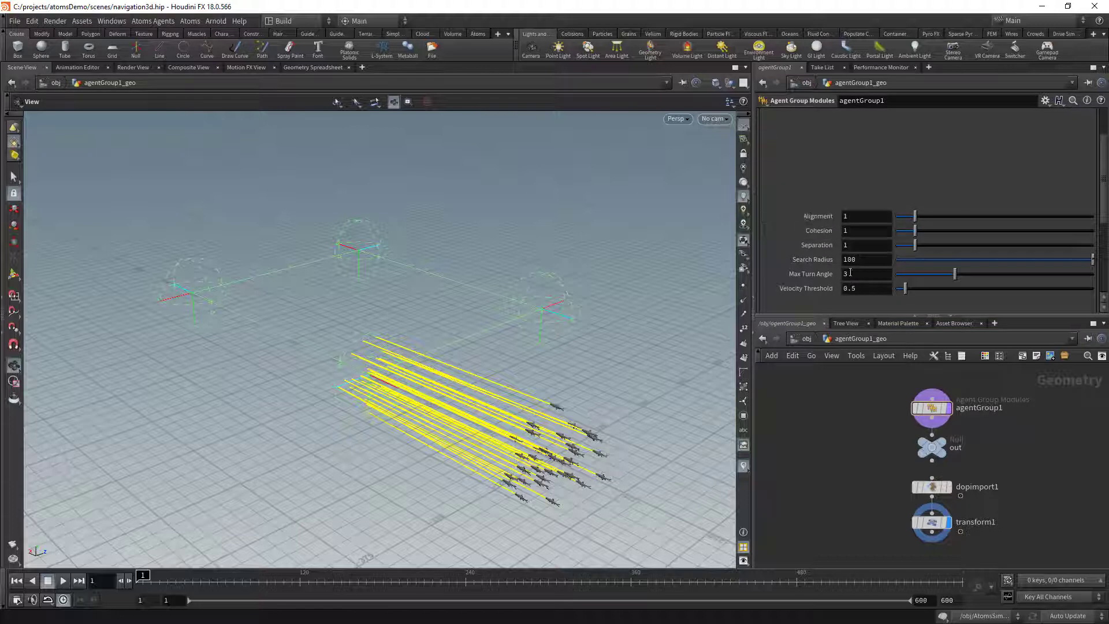
scroll(831, 255, "up", 1)
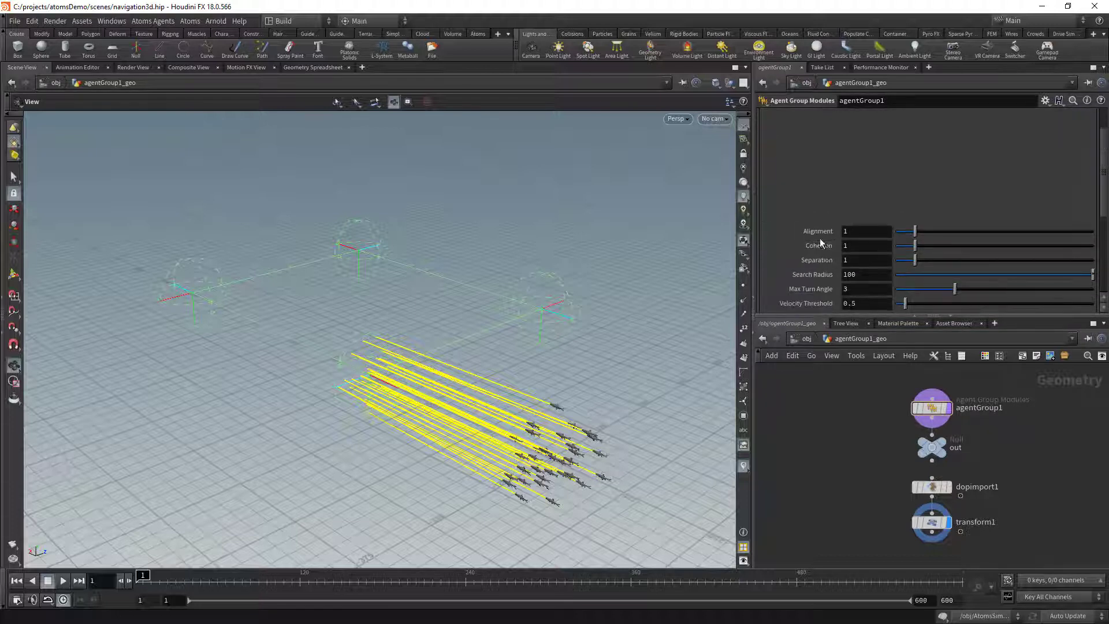
scroll(821, 231, "up", 3)
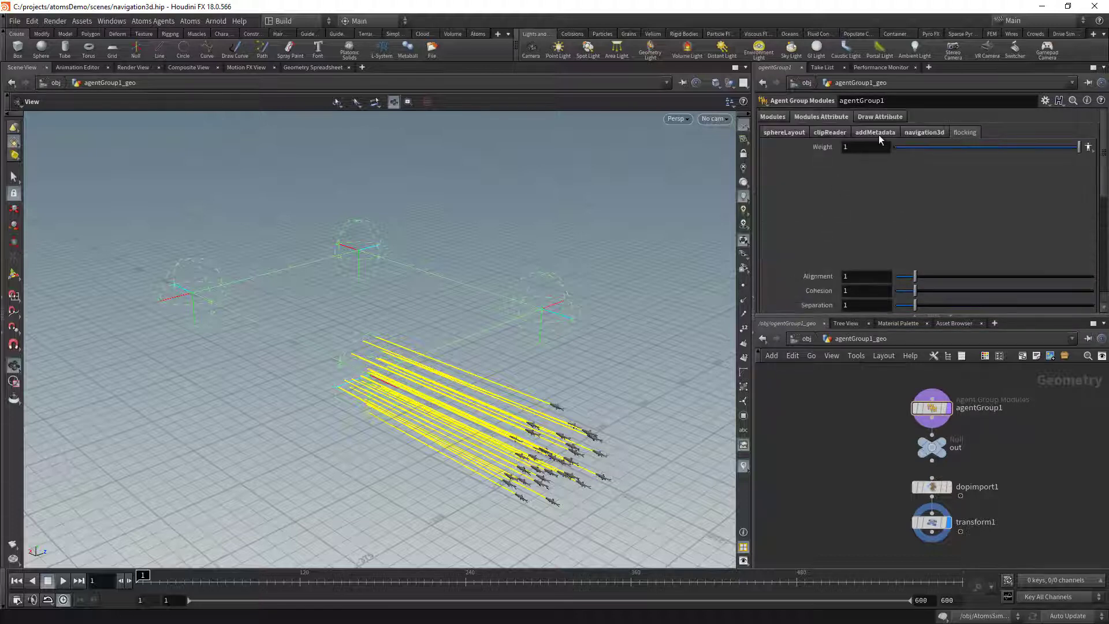
Play the simulation with flocking active, watching the fish from several angles, and stop playback
left_click_drag(243, 432, 334, 379)
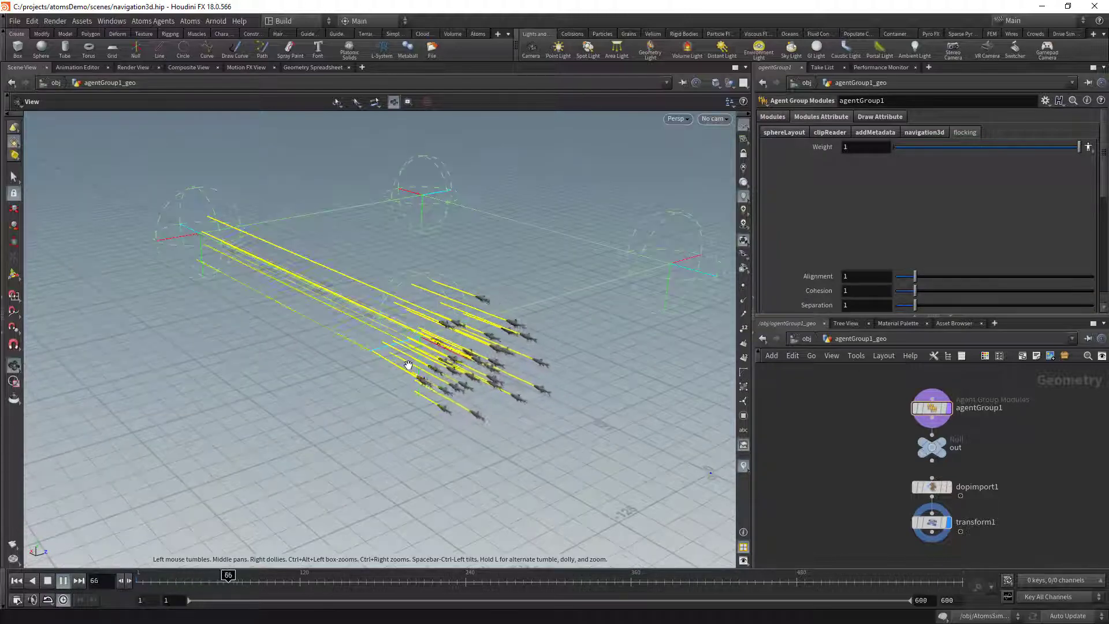
mouse_move(378, 368)
left_mouse_down()
mouse_move(347, 370)
mouse_move(455, 373)
left_mouse_up()
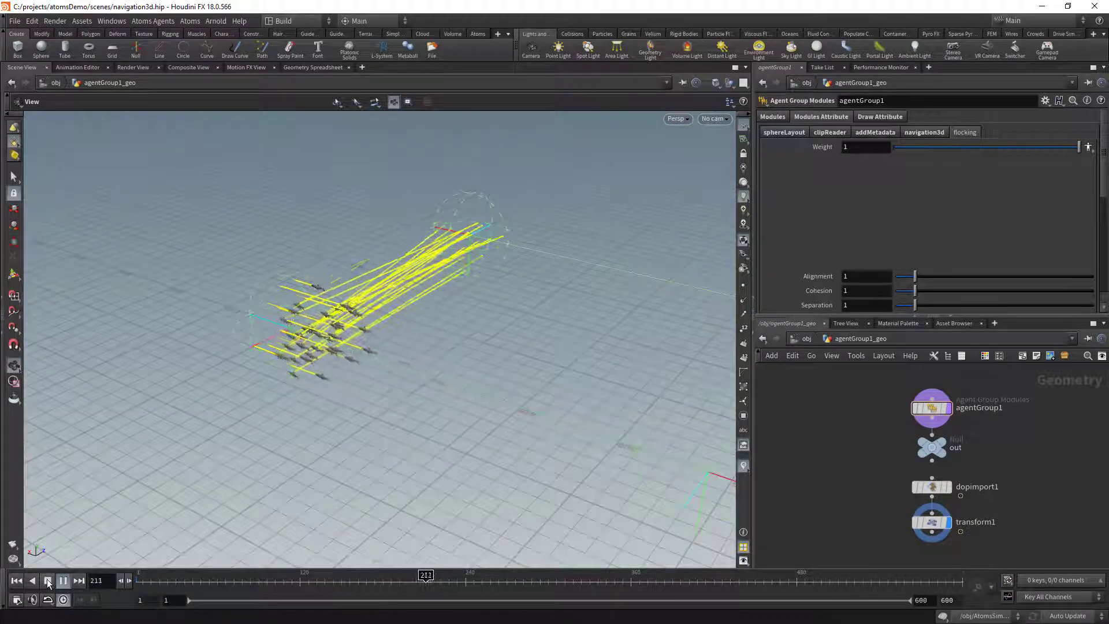
left_click_drag(300, 371, 380, 361)
middle_click_drag(380, 361, 318, 326)
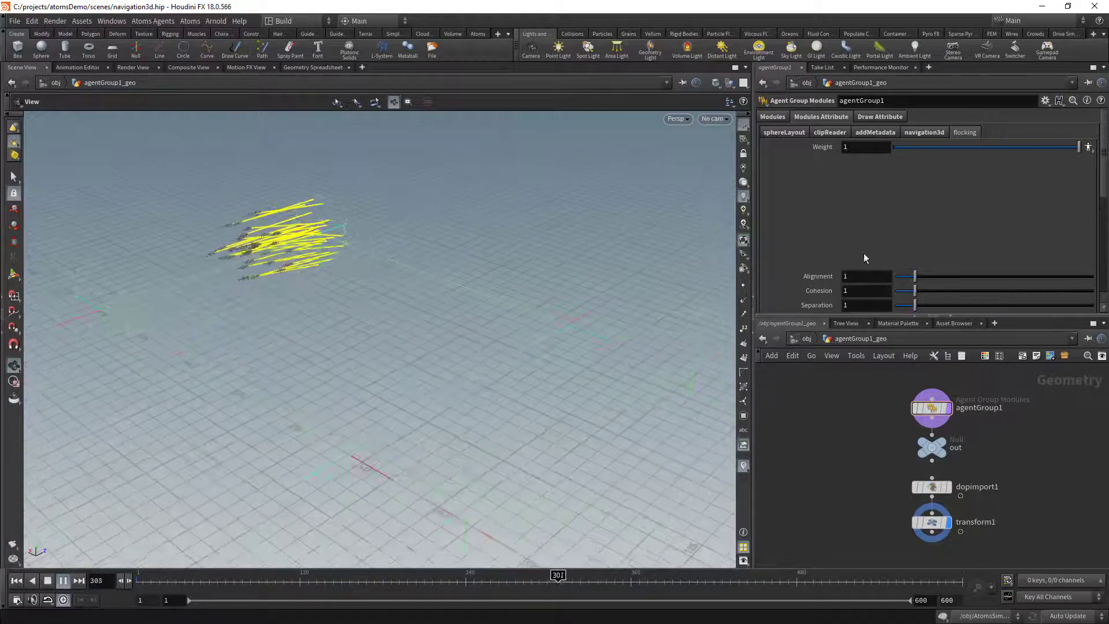
left_click_drag(519, 360, 439, 315)
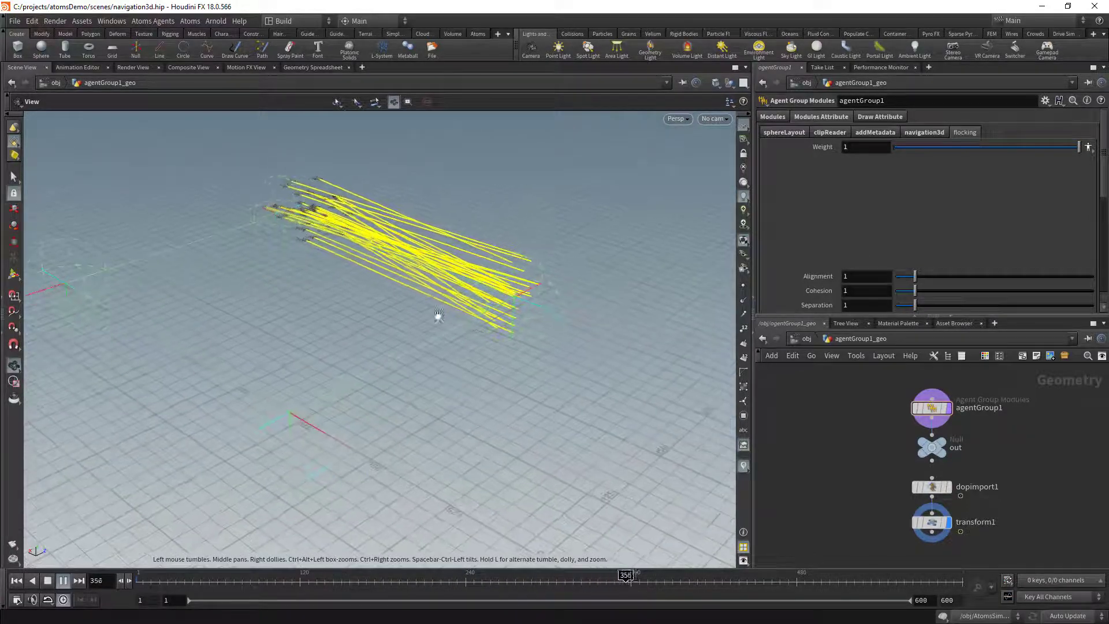
middle_click_drag(497, 360, 440, 307)
left_click_drag(462, 339, 468, 349)
middle_click_drag(468, 349, 487, 346)
left_click_drag(487, 347, 530, 322)
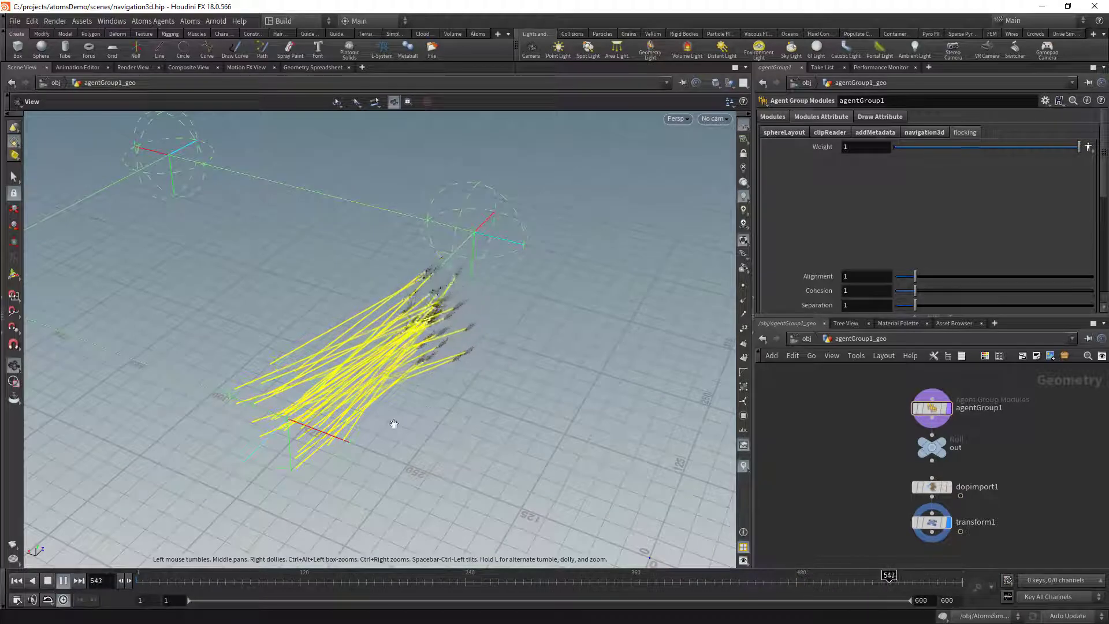
left_click_drag(394, 424, 513, 343)
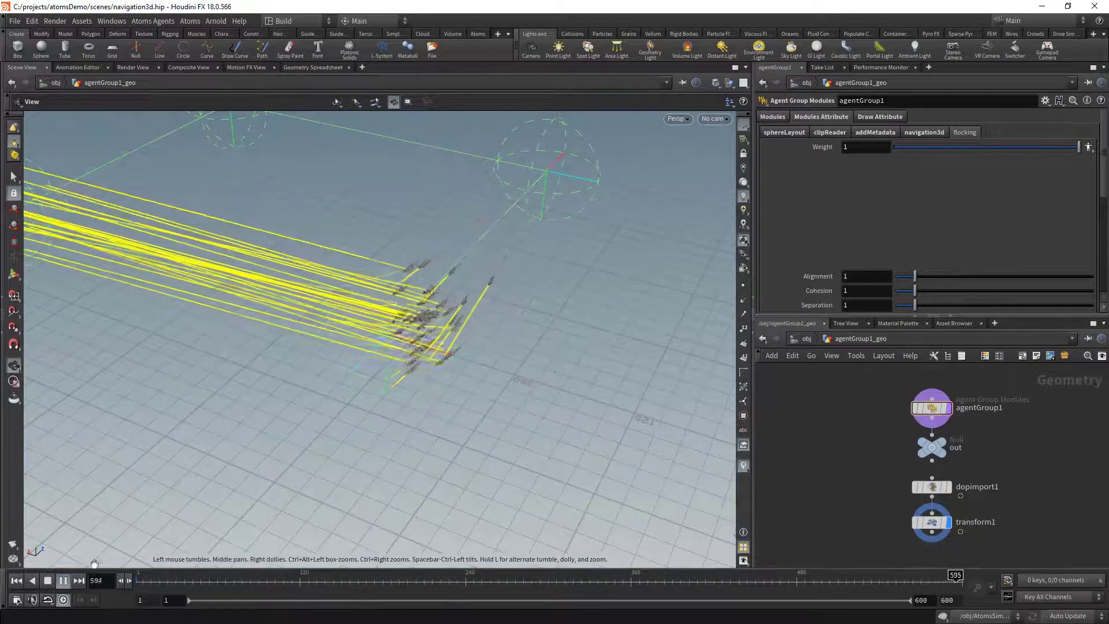
left_click(49, 582)
Set the navigation3d Target Radius to 50 and frame the fish group around the first target
left_click(923, 132)
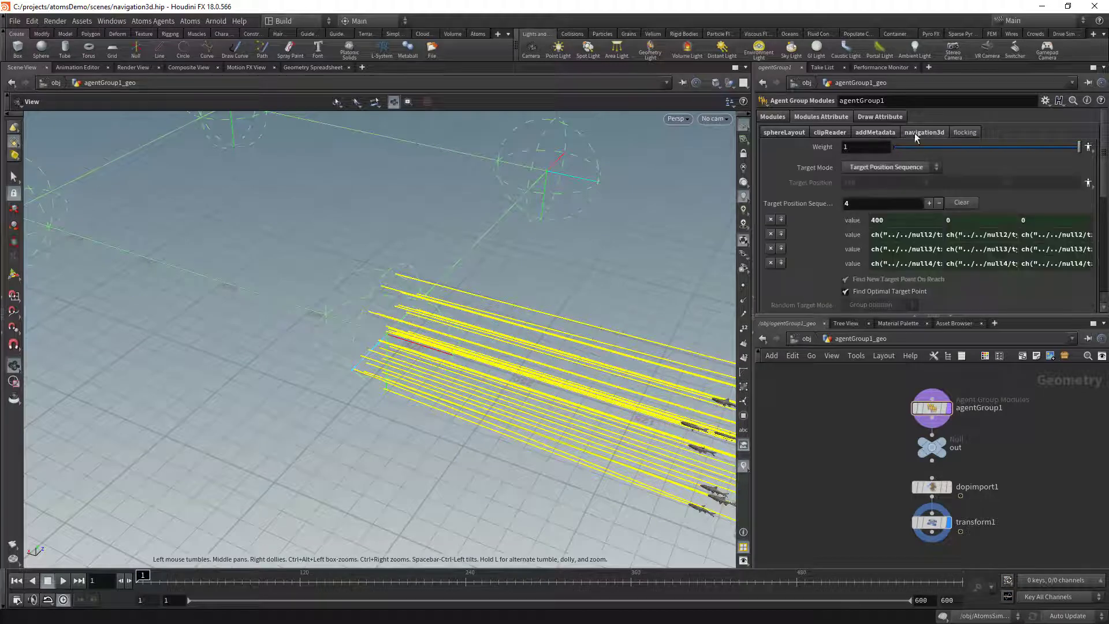
scroll(826, 242, "down", 4)
left_click(856, 259)
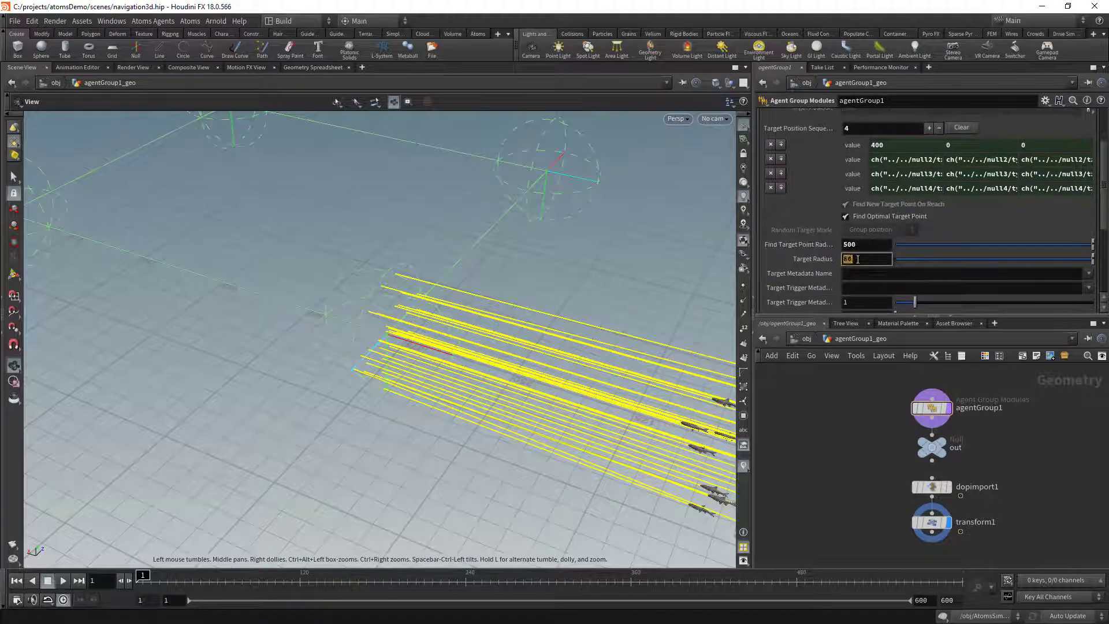
key("Return")
middle_click_drag(433, 479, 294, 393)
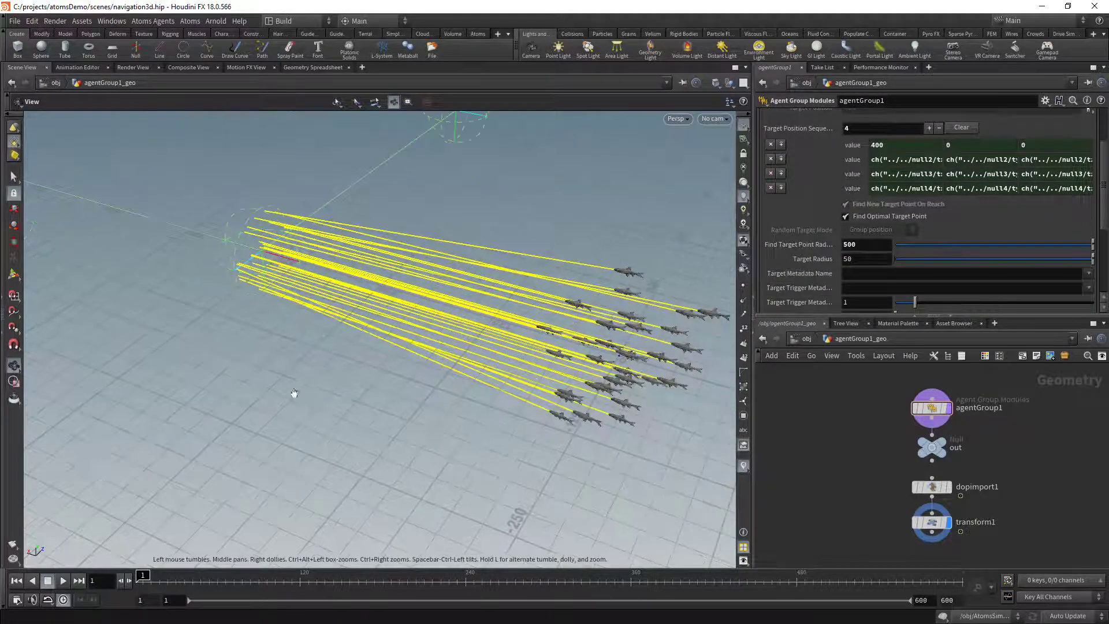
Play the simulation and follow the fish group from target to target around the four-point sequence
left_click(63, 582)
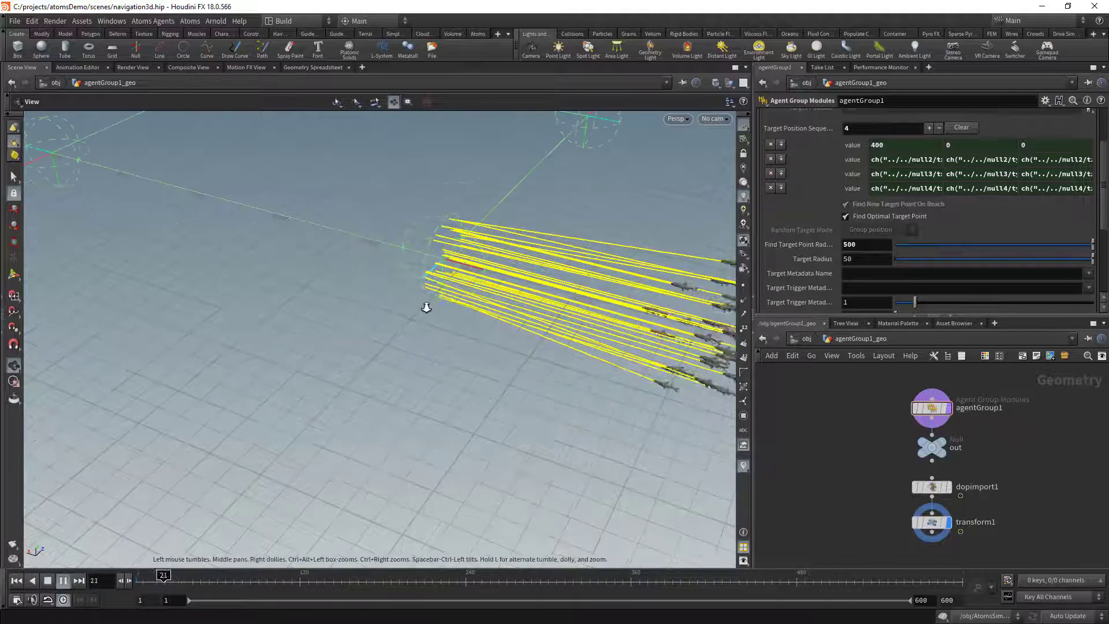
right_click_drag(351, 294, 334, 249)
middle_click_drag(334, 249, 562, 295)
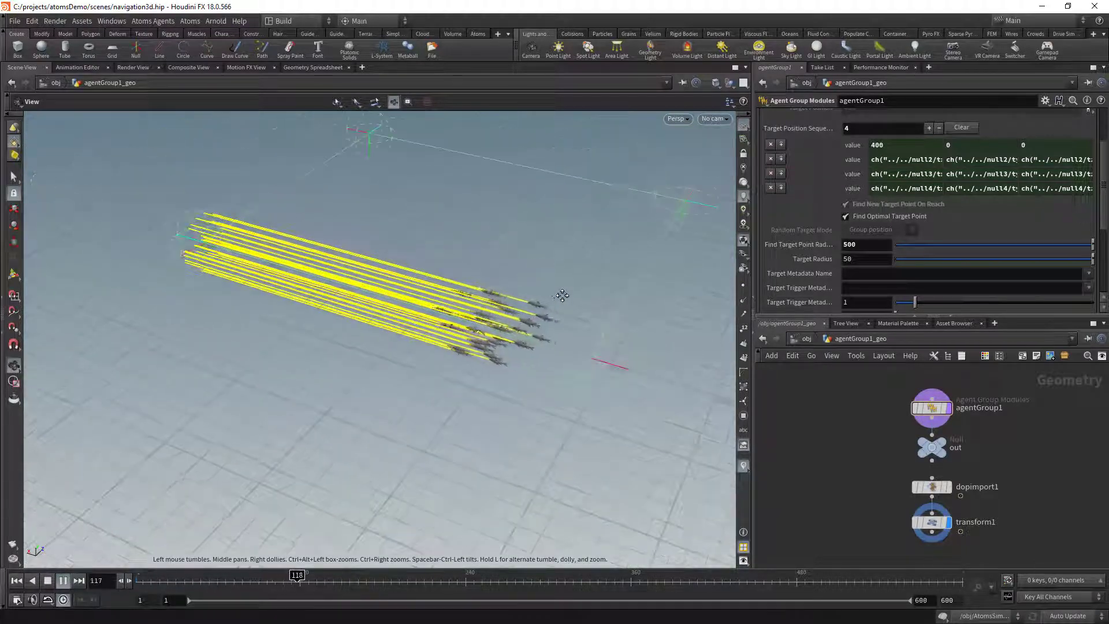
middle_click_drag(497, 274, 599, 290)
right_click_drag(599, 290, 554, 292)
middle_click_drag(555, 292, 528, 346)
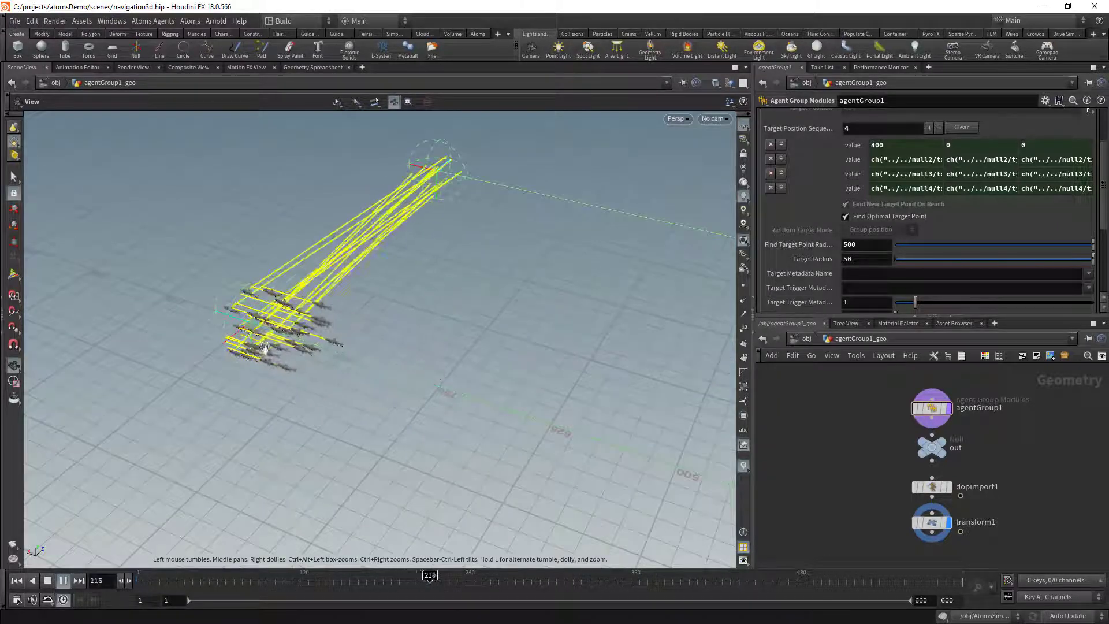
middle_click_drag(431, 223, 325, 288)
left_click_drag(571, 341, 263, 362)
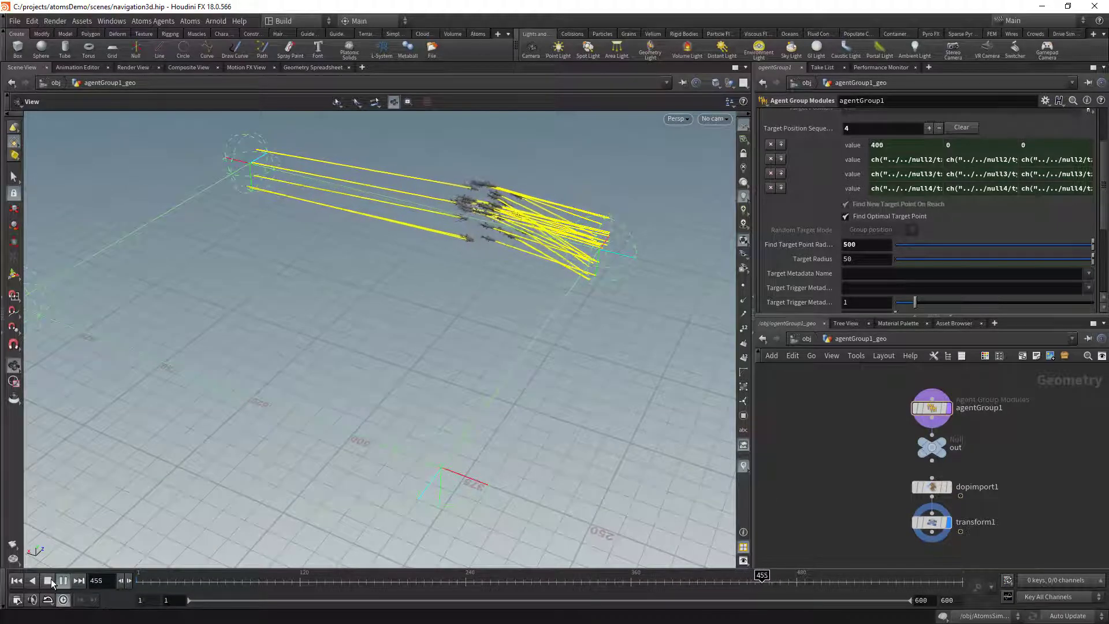
Extend the timeline's end frame to 800 and replay the simulation from the first frame with all targets in view
left_click(953, 592)
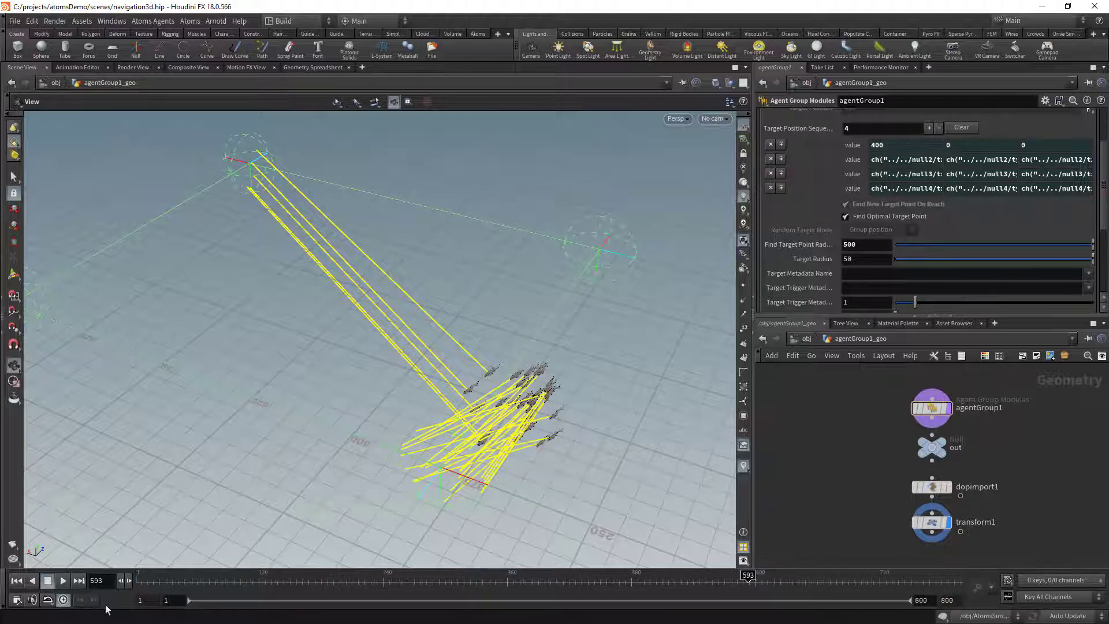
left_click(16, 580)
middle_click_drag(172, 432, 293, 388)
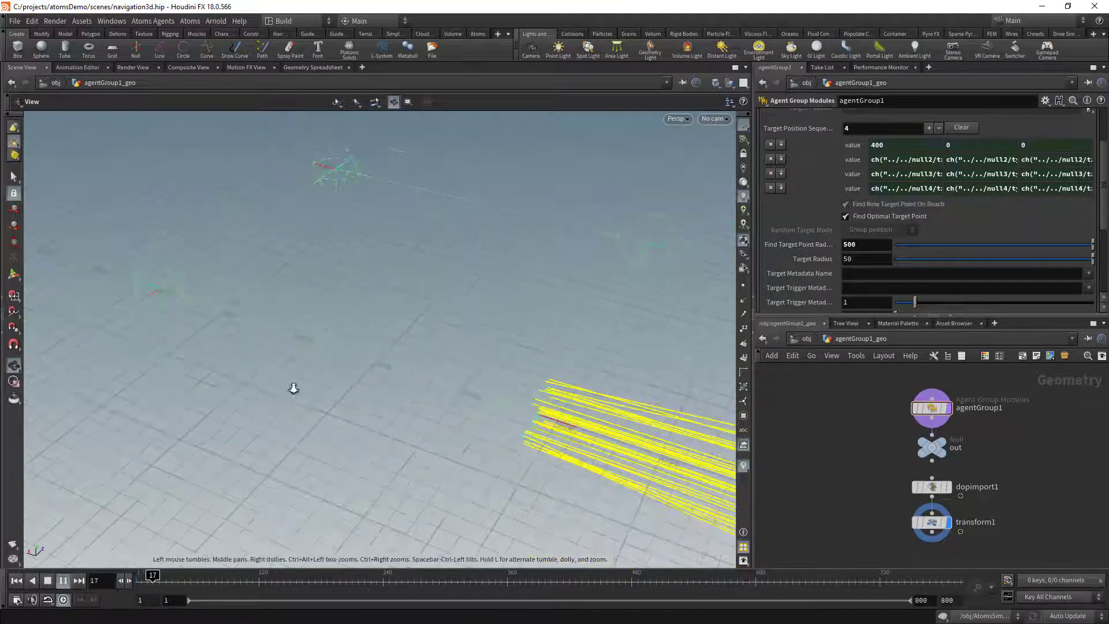
right_click_drag(293, 389, 297, 368)
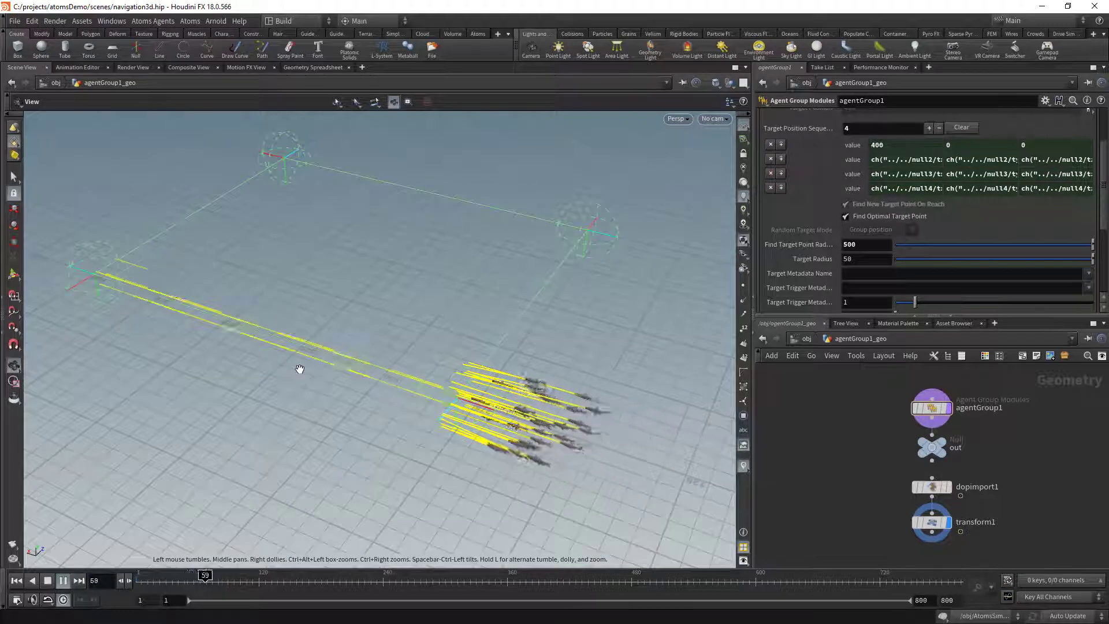